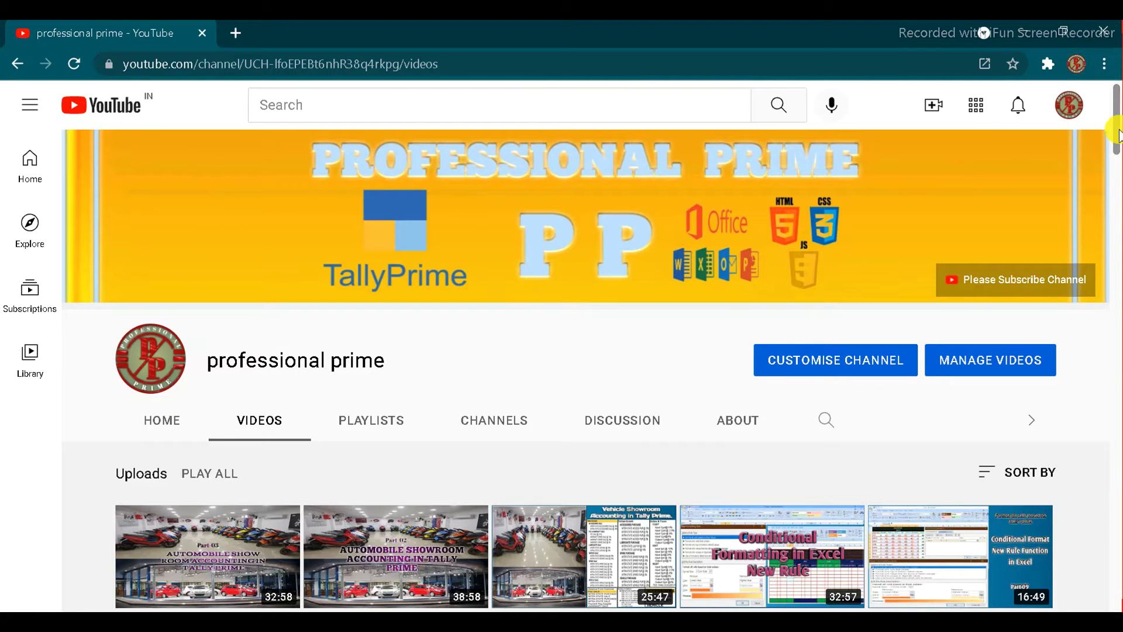
- Scroll the professional prime channel's Videos page down and back up
{"action": "left_click_drag", "start_coordinate": [1118, 146], "coordinate": [1117, 177]}
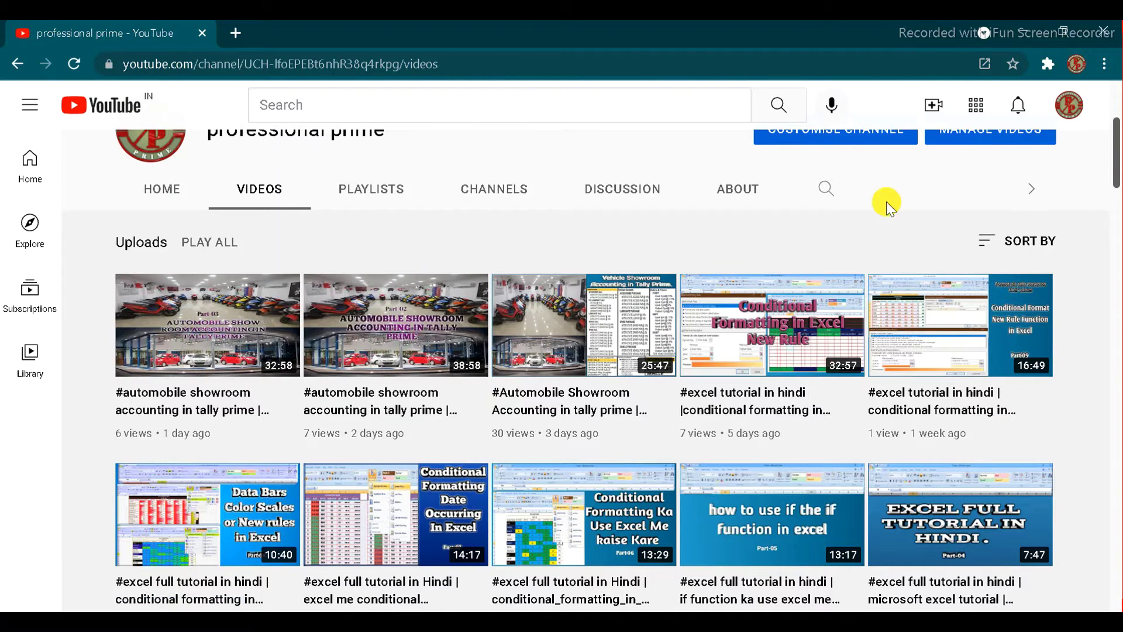
{"action": "scroll", "coordinate": [1118, 105], "scroll_direction": "up", "scroll_amount": 4}
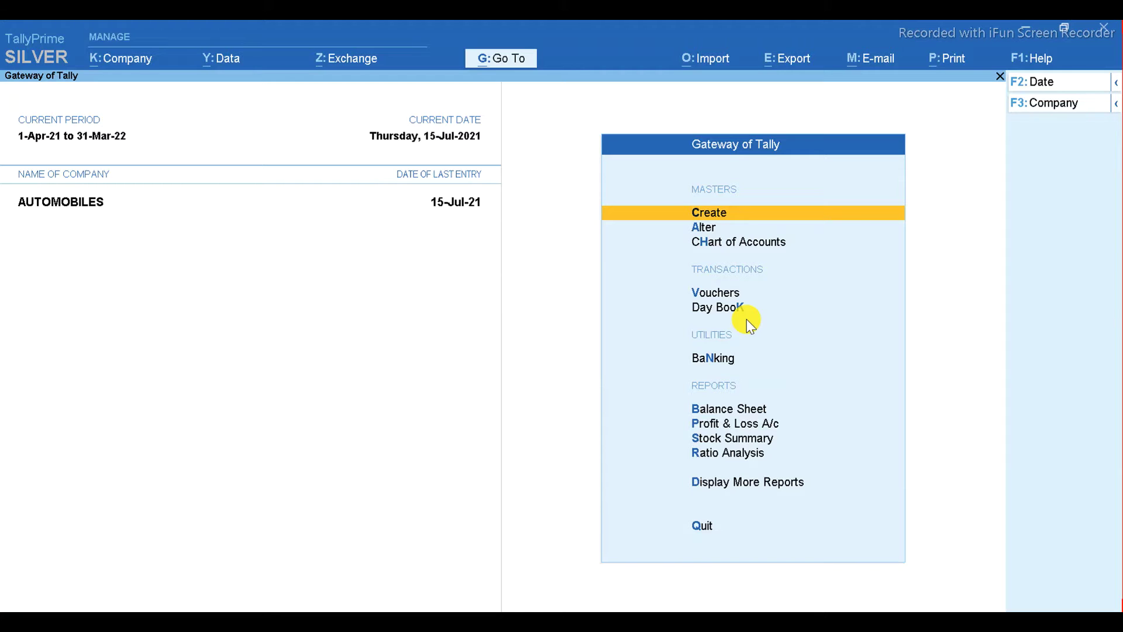
- Start a Receipt voucher of type ADV FROM B2C CUSTOMER from the Vouchers screen
{"action": "left_click", "coordinate": [707, 294]}
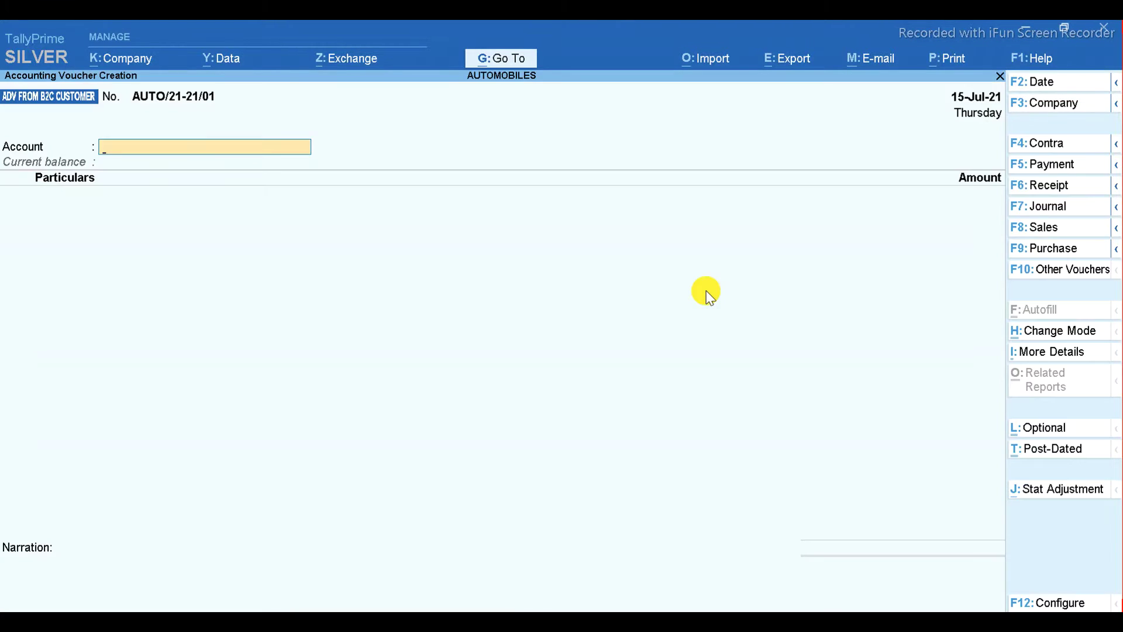
{"action": "left_click", "coordinate": [1044, 185]}
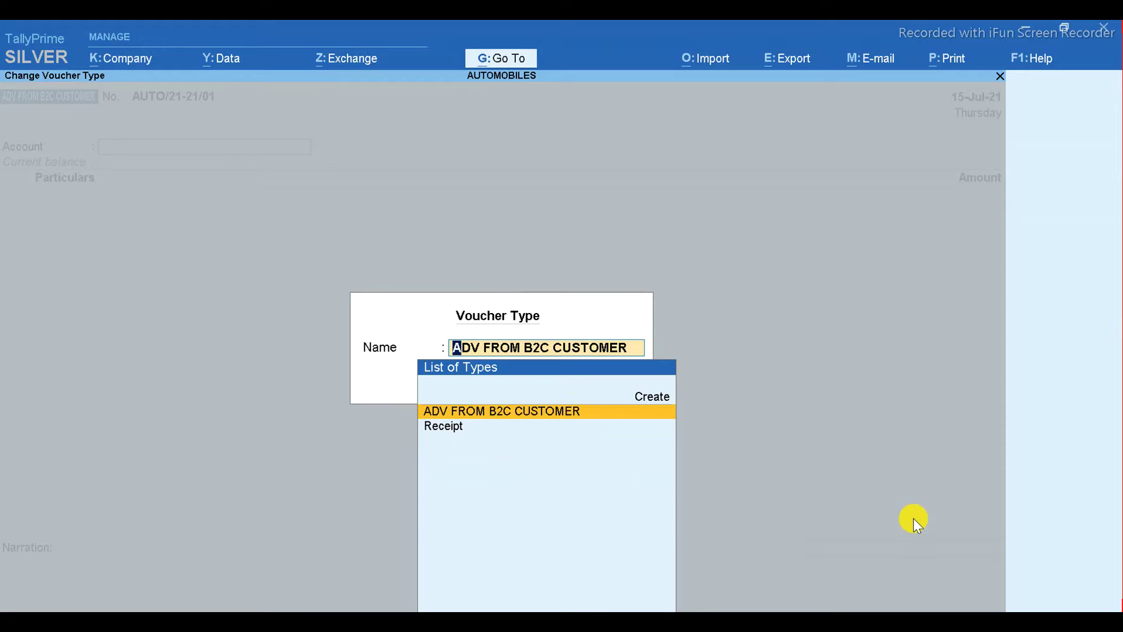
{"action": "key", "text": "Return"}
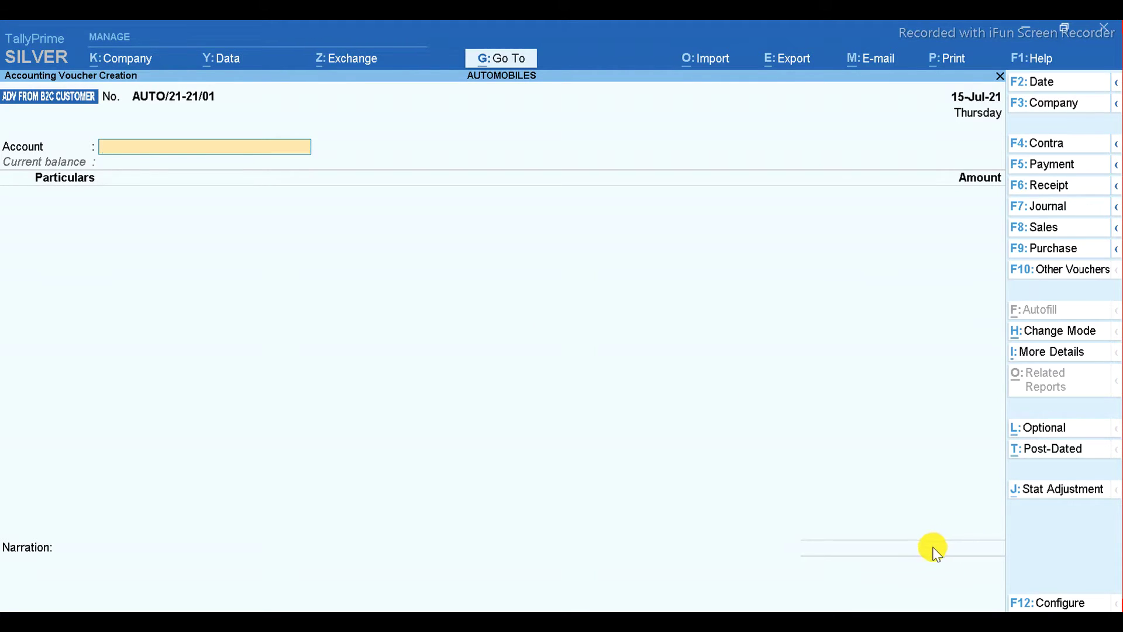
- Switch from TallyPrime to the Master.xlsx advance sheet in Excel
{"action": "key", "text": "alt+Tab"}
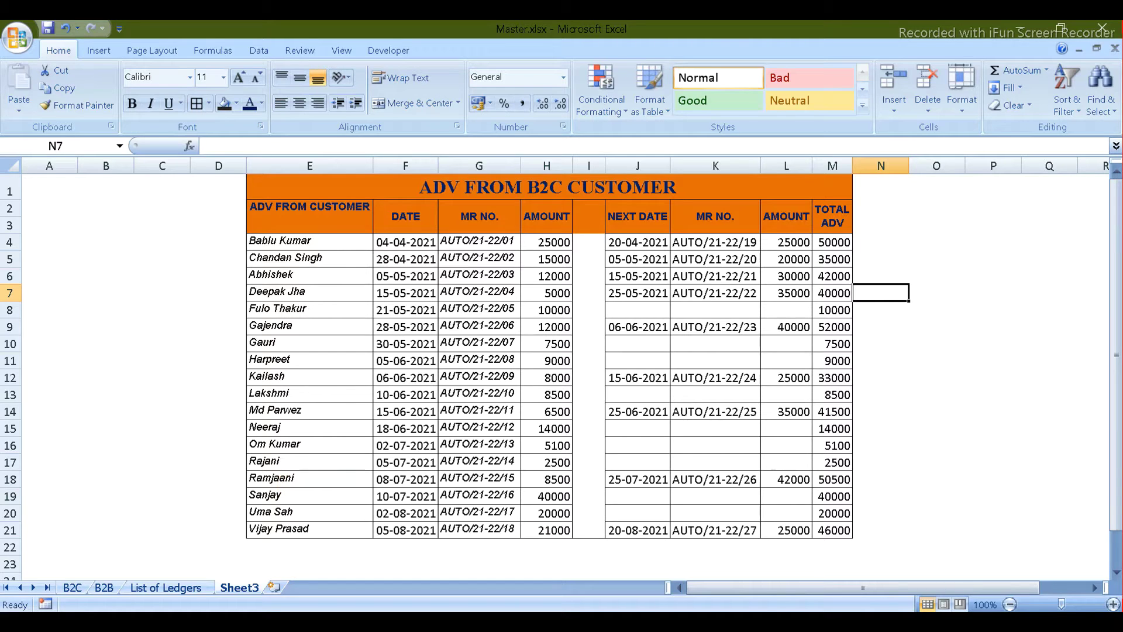
- Change the voucher date to 4-Apr-21 based on the first Excel row
{"action": "key", "text": "alt+Tab"}
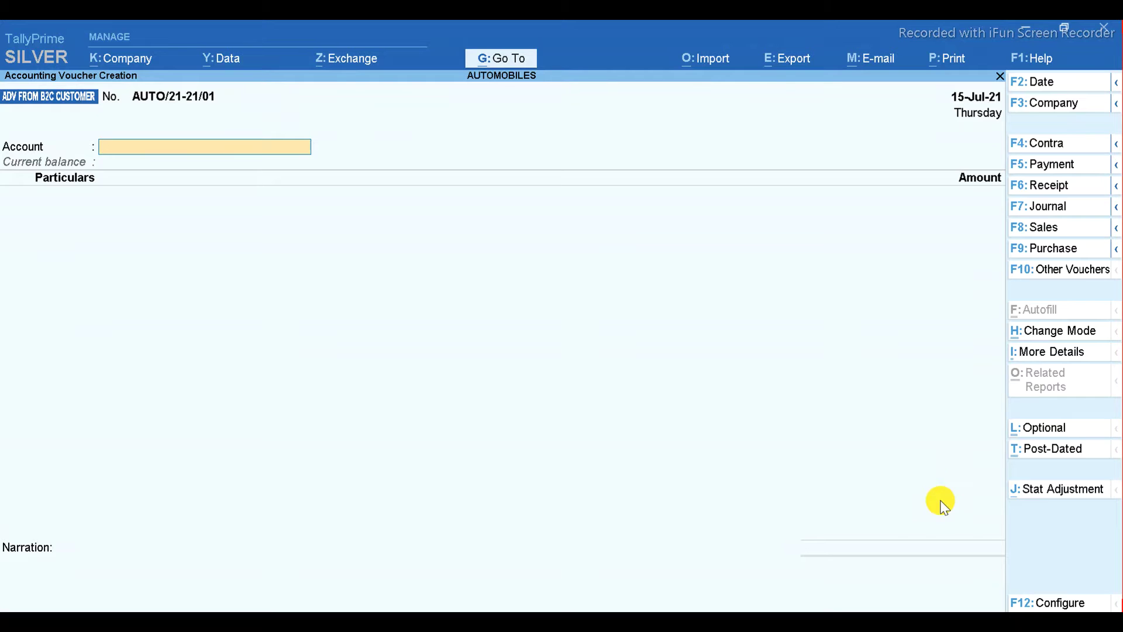
{"action": "key", "text": "alt+Tab"}
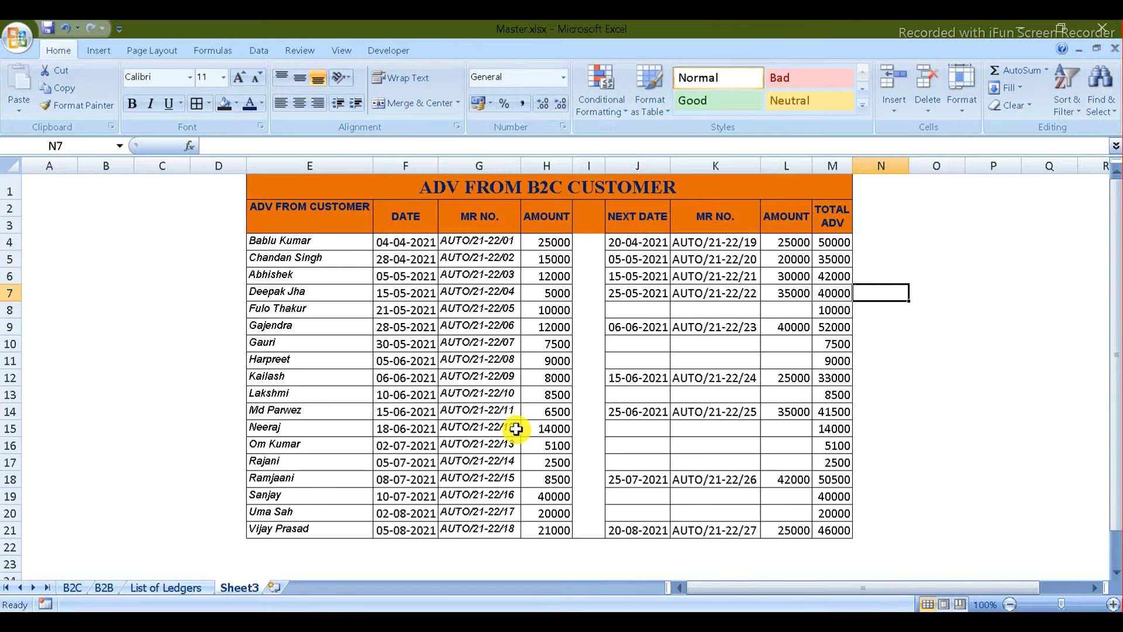
{"action": "key", "text": "alt+Tab"}
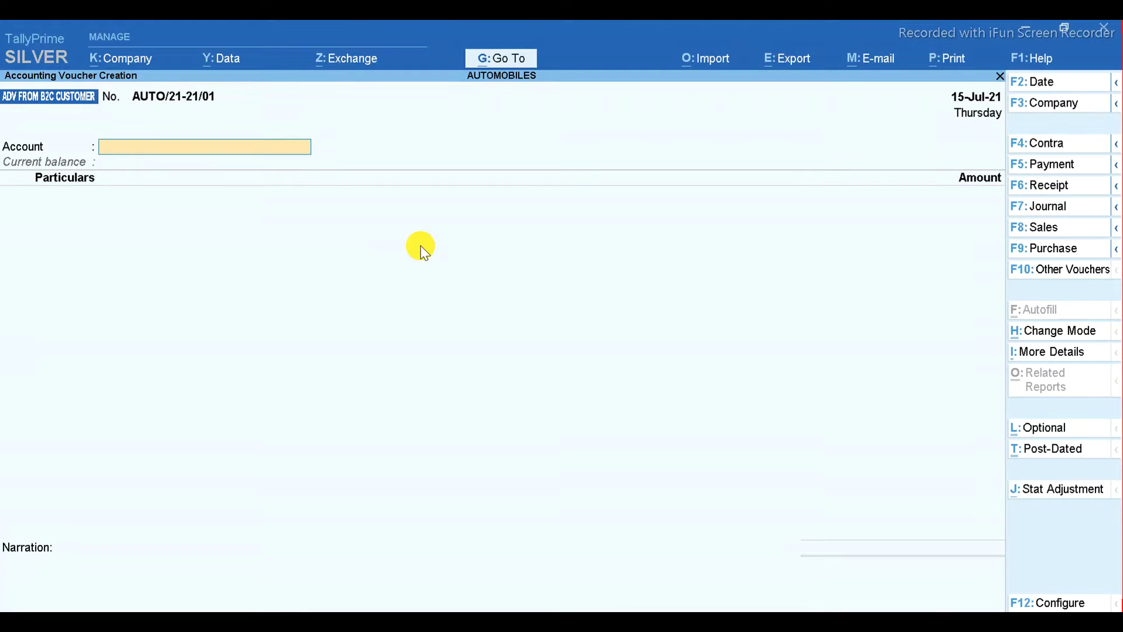
{"action": "key", "text": "F2"}
{"action": "type", "text": "4."}
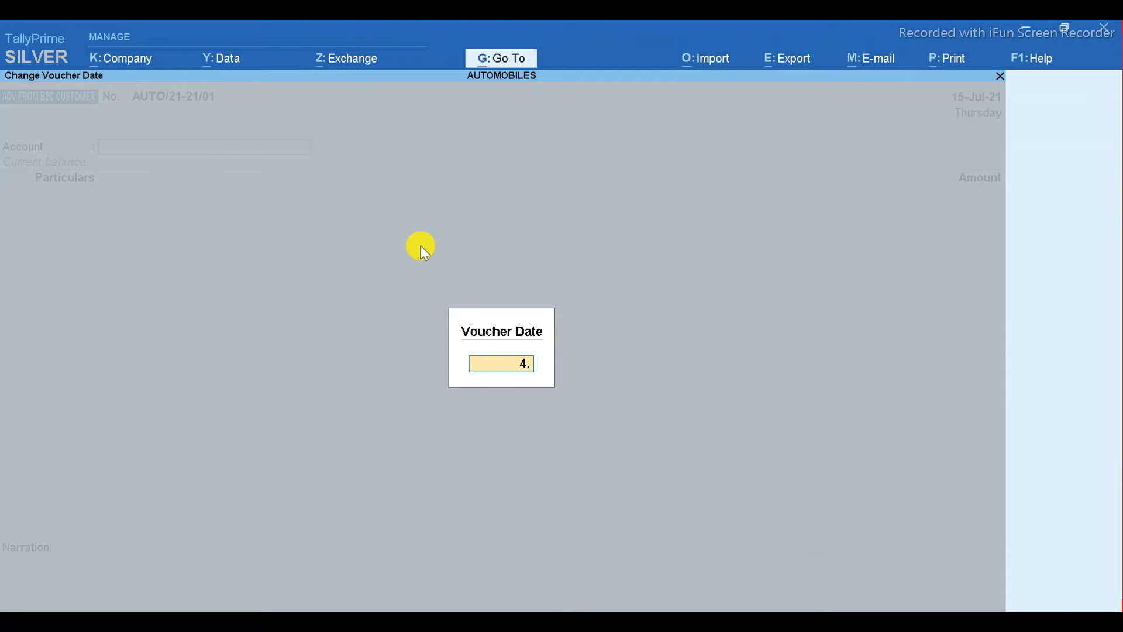
{"action": "key", "text": "Return"}
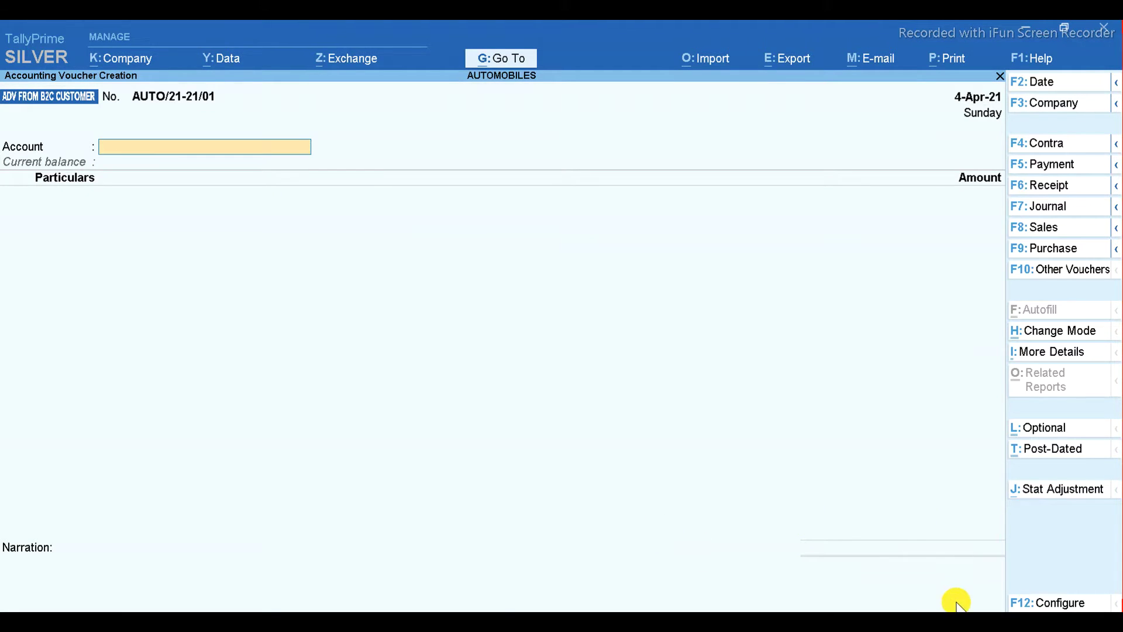
- Set the receiving account to STB BANK and begin creating a new customer ledger
{"action": "key", "text": "alt+Tab"}
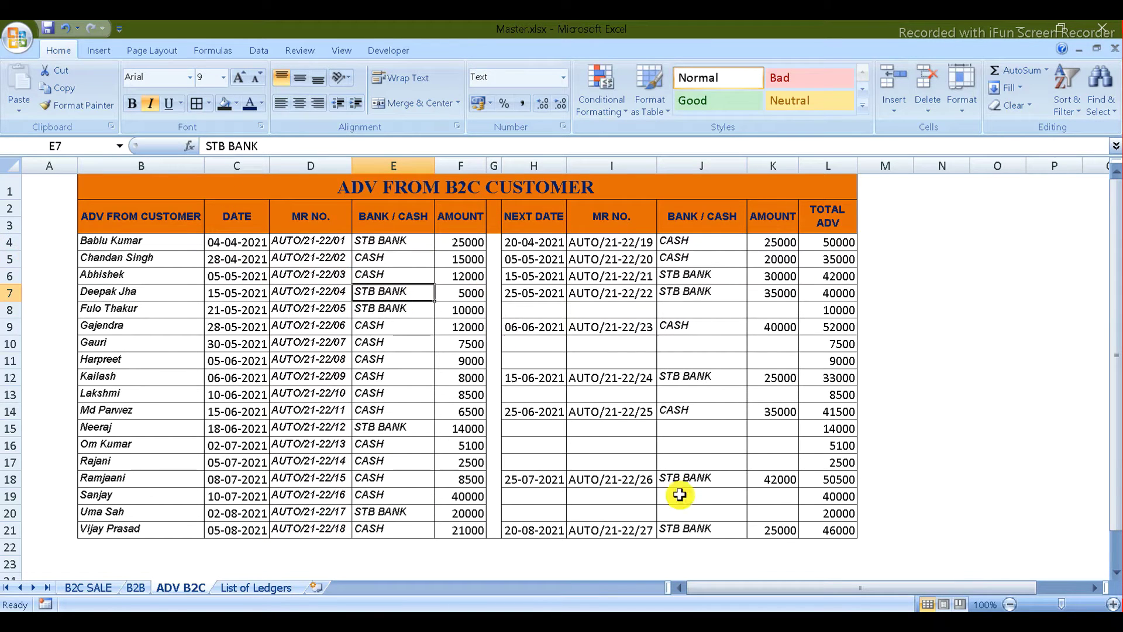
{"action": "key", "text": "alt+Tab"}
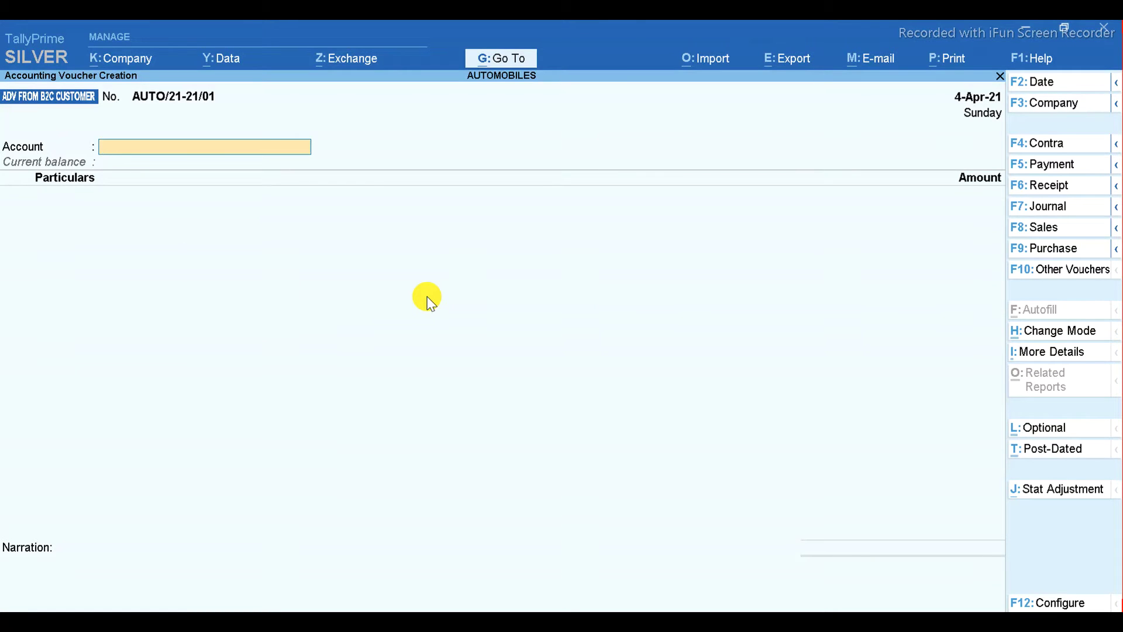
{"action": "key", "text": "alt+Tab"}
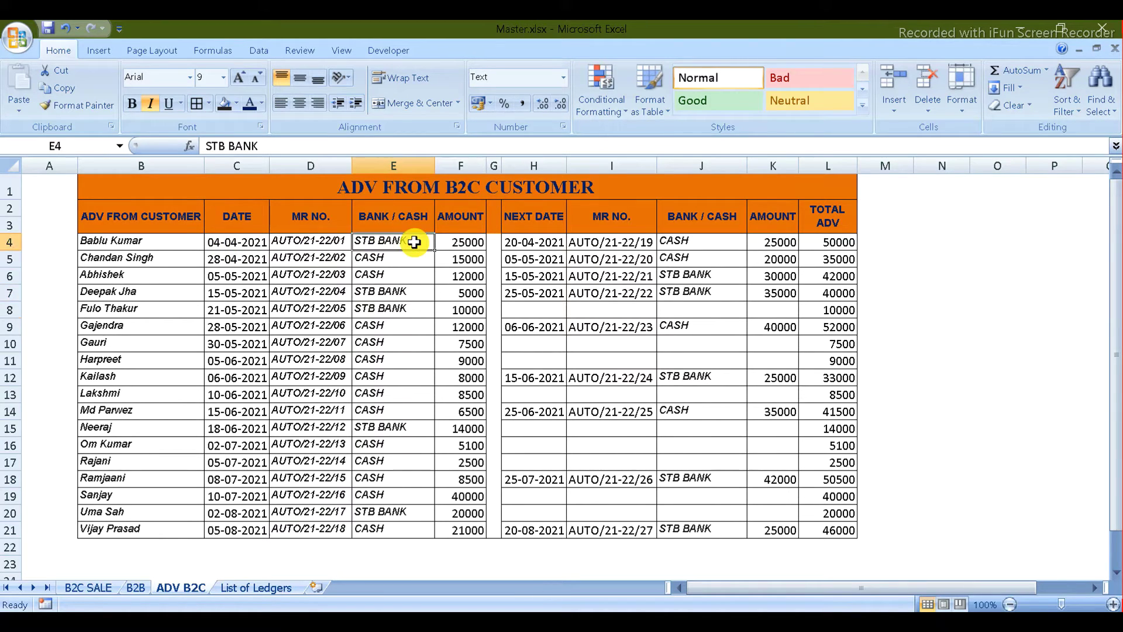
{"action": "key", "text": "alt+Tab"}
{"action": "type", "text": "STB"}
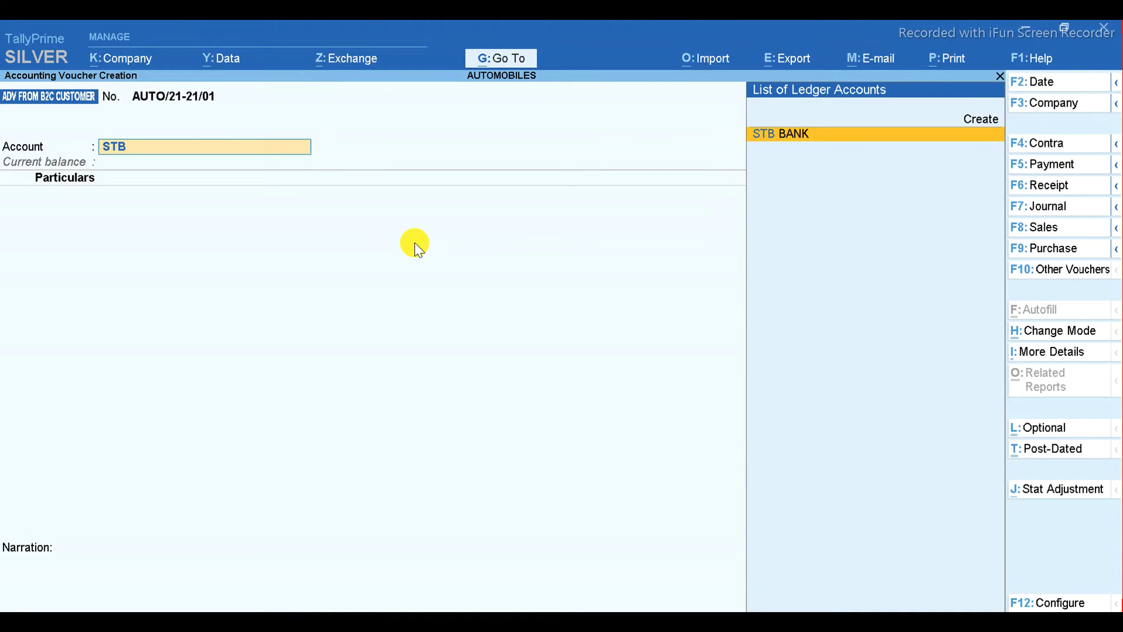
{"action": "key", "text": "Return"}
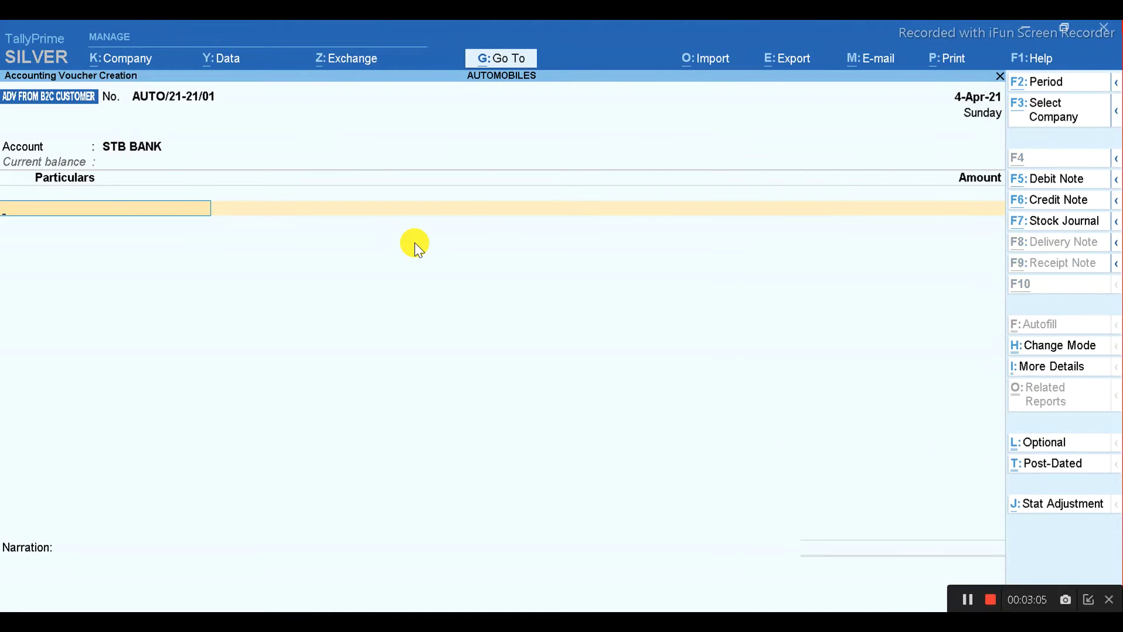
{"action": "key", "text": "alt+Tab"}
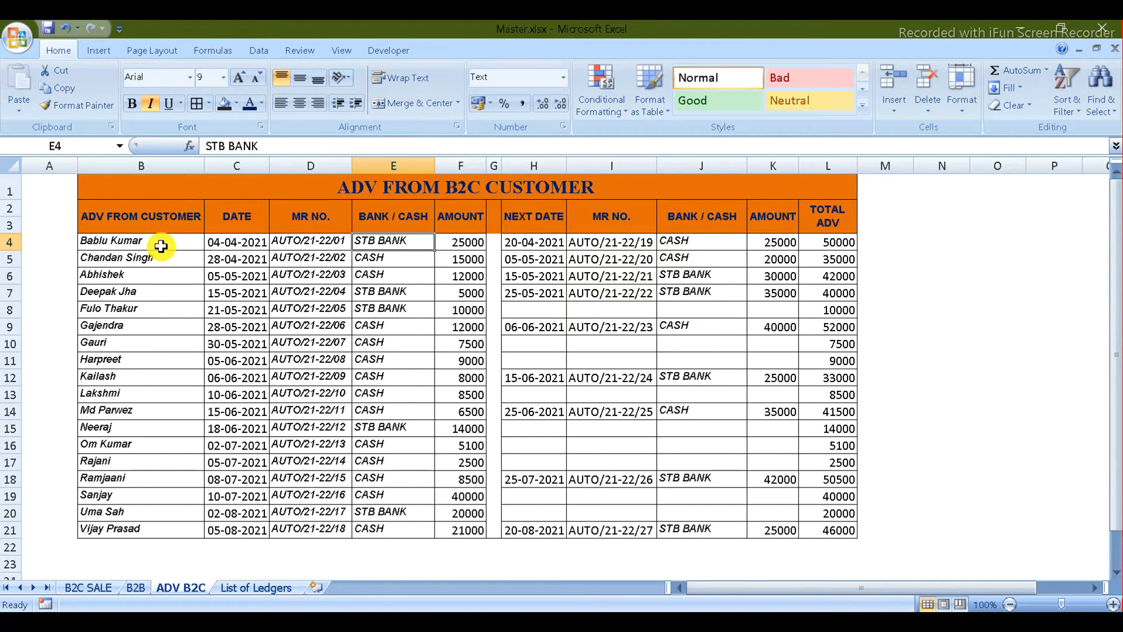
{"action": "key", "text": "alt+Tab"}
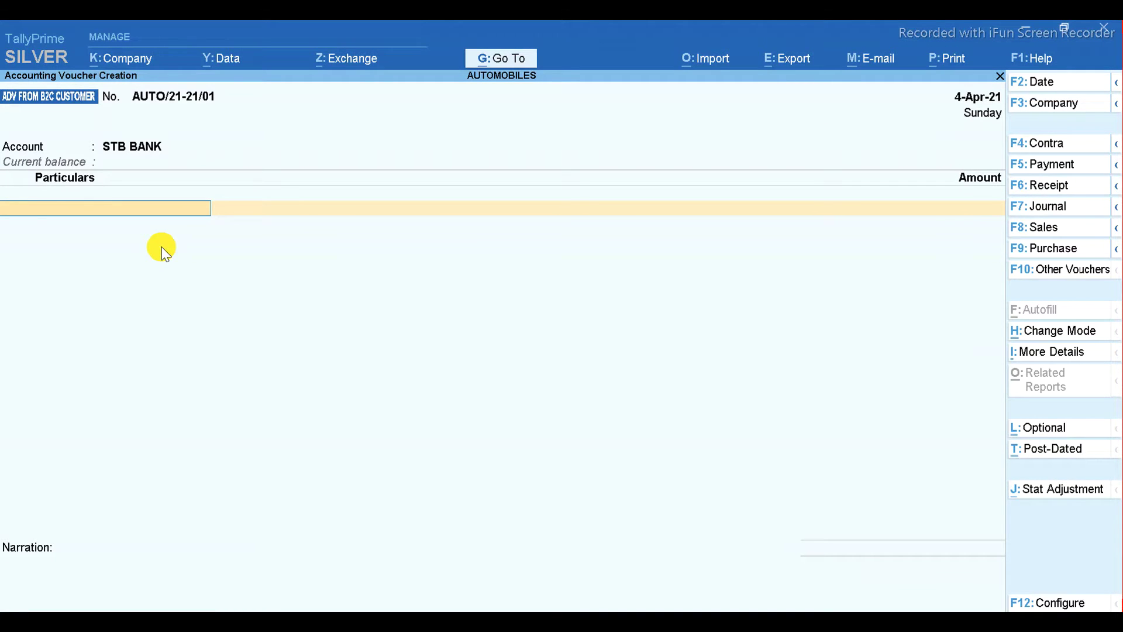
{"action": "key", "text": "alt+c"}
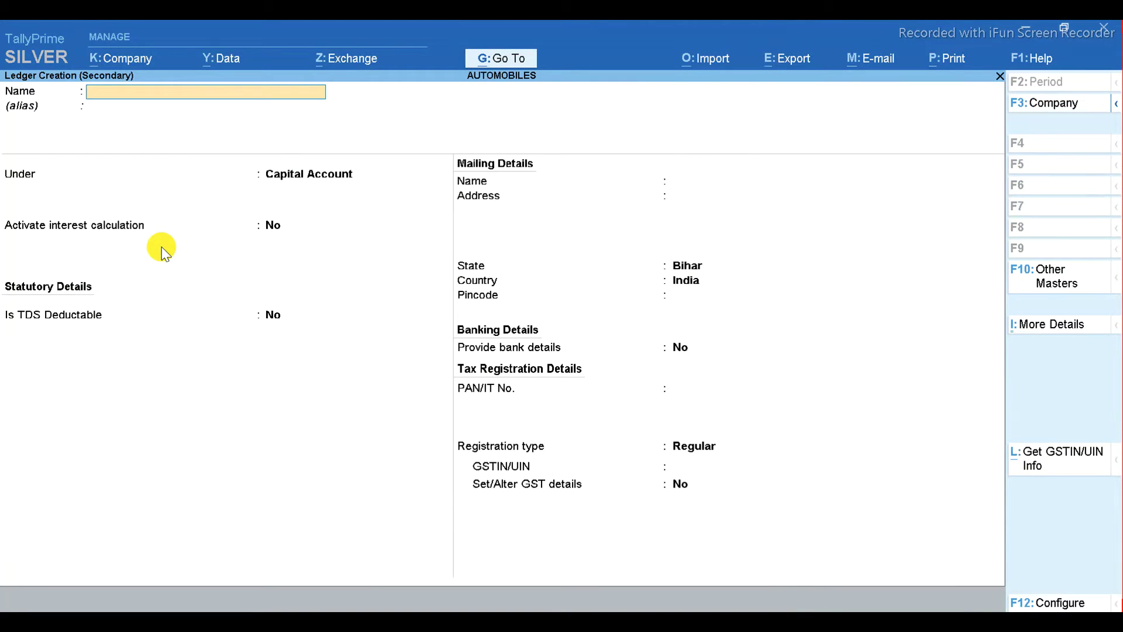
- Enter the first customer's name as the ledger name and dismiss the duplicate-name error
{"action": "key", "text": "alt+Tab"}
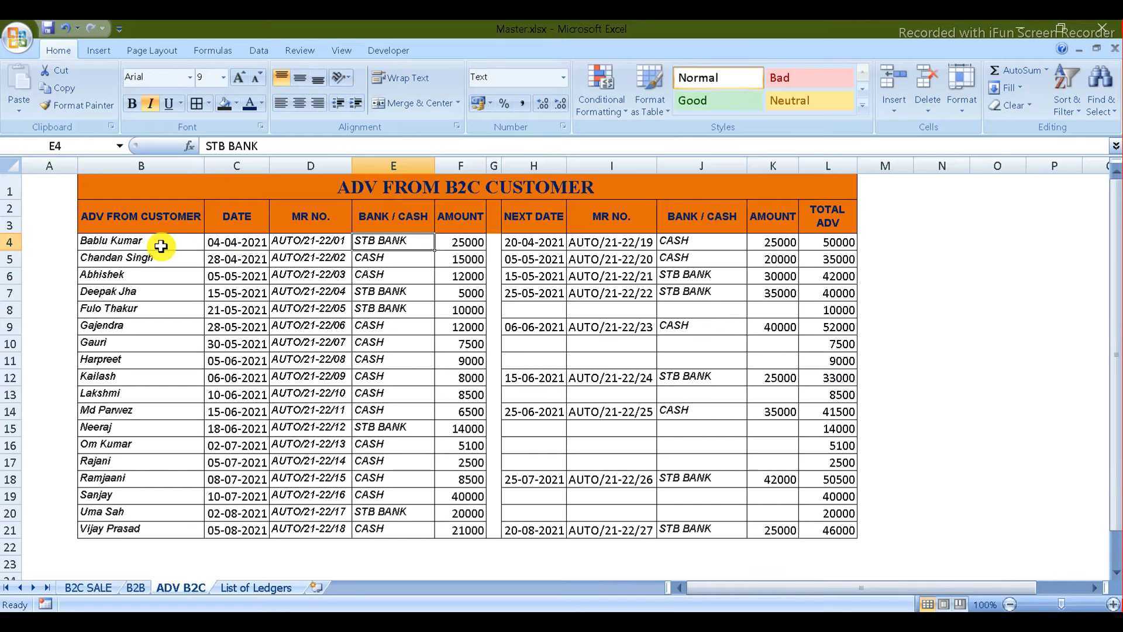
{"action": "key", "text": "alt+Tab"}
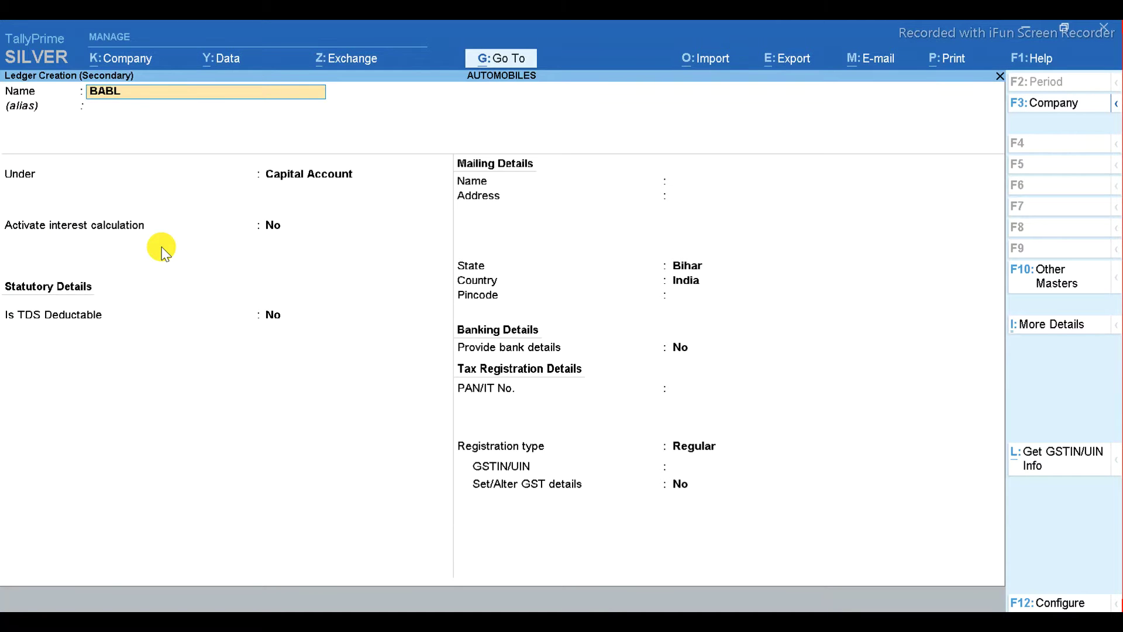
{"action": "key", "text": "Return"}
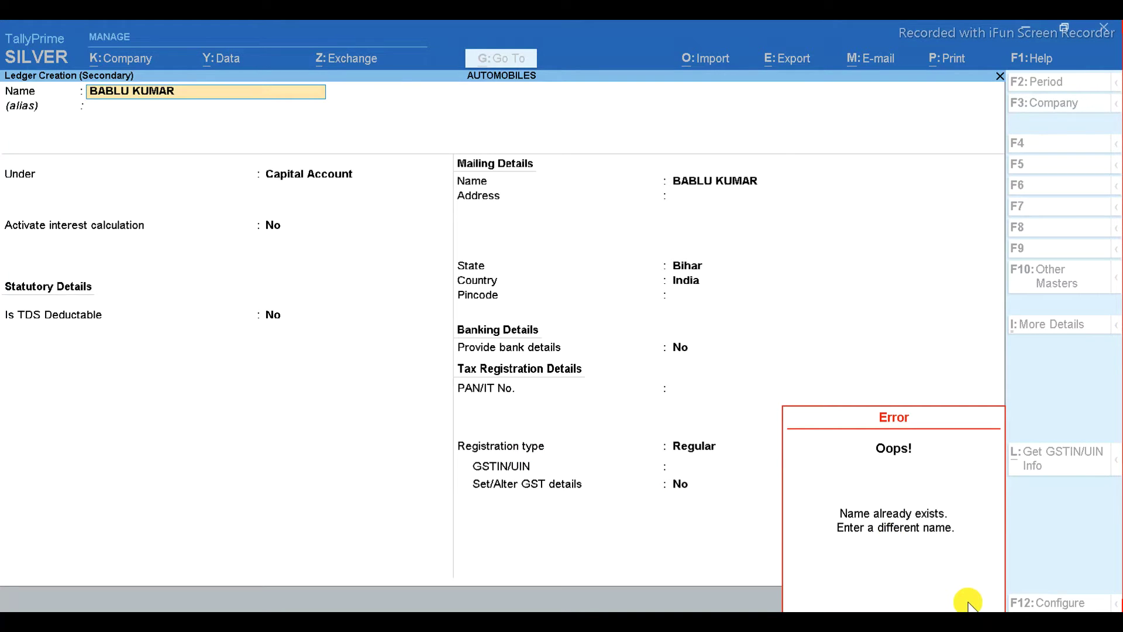
{"action": "key", "text": "Escape"}
{"action": "key", "text": "Escape"}
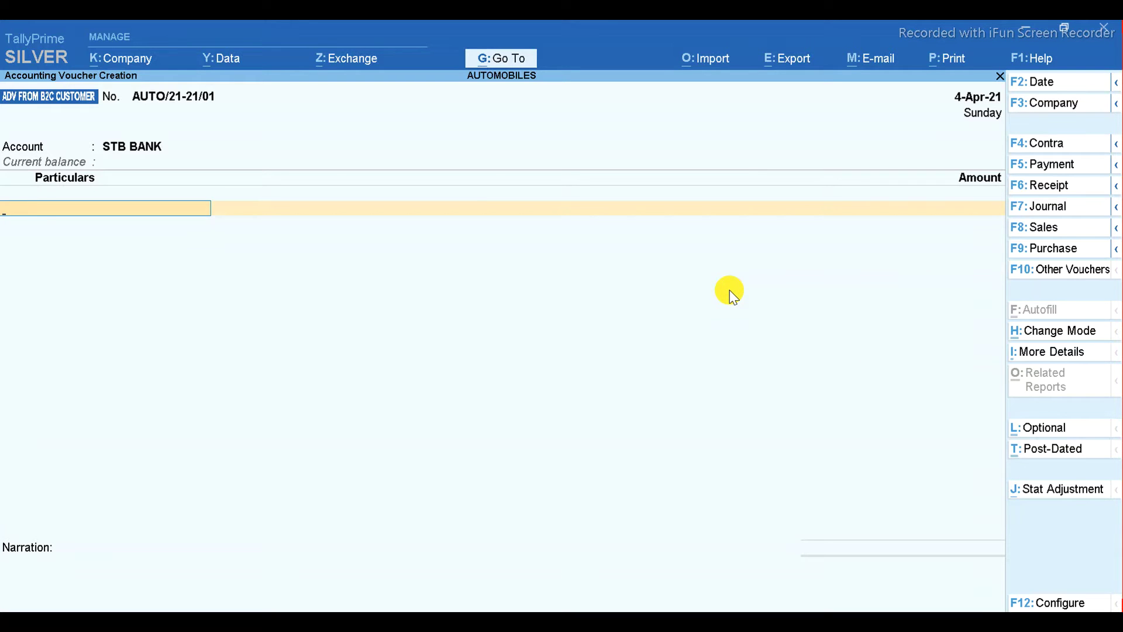
- Re-enter the customer's name in a fresh ledger form and search ADV for its group
{"action": "key", "text": "alt+c"}
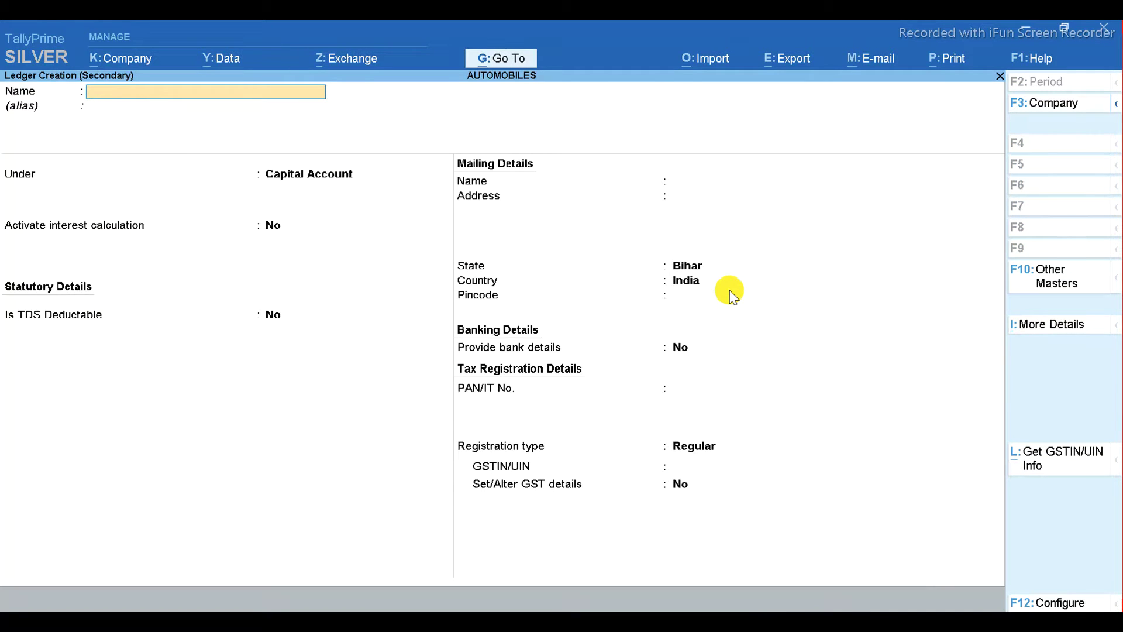
{"action": "key", "text": "alt+Tab"}
{"action": "key", "text": "alt+Tab"}
{"action": "key", "text": "Return"}
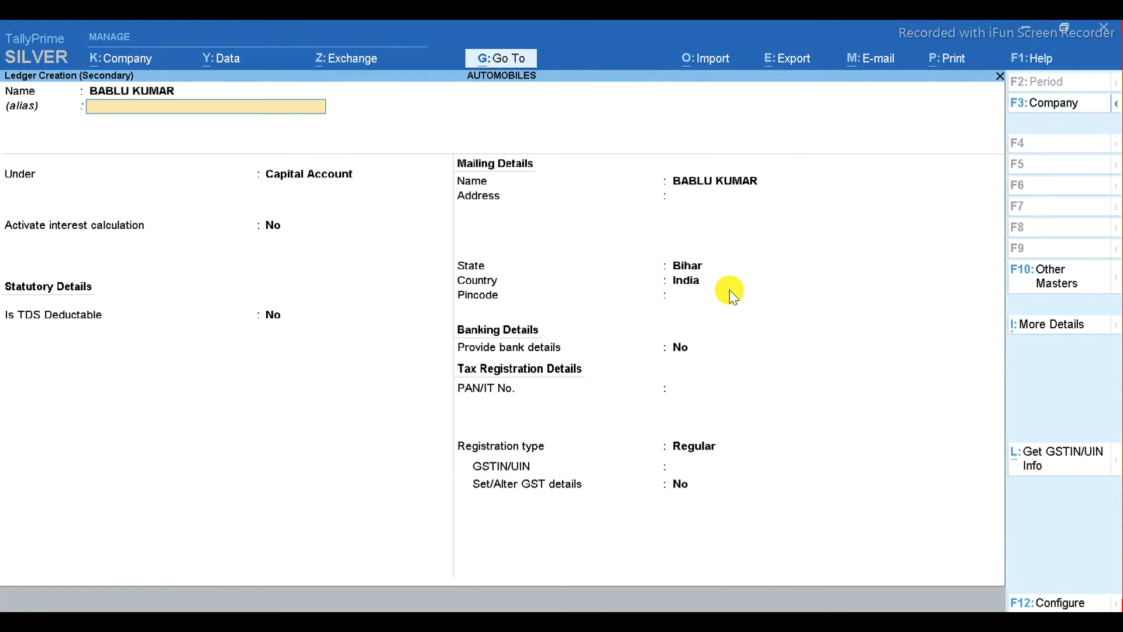
{"action": "key", "text": "Return"}
{"action": "type", "text": "ADV"}
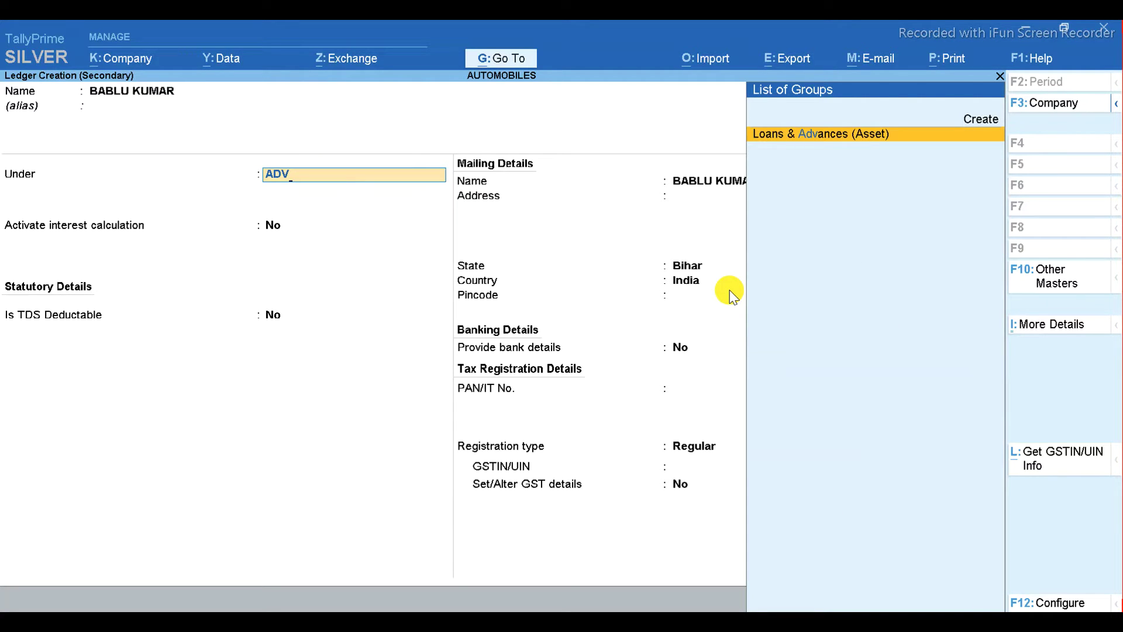
{"action": "key", "text": "alt"}
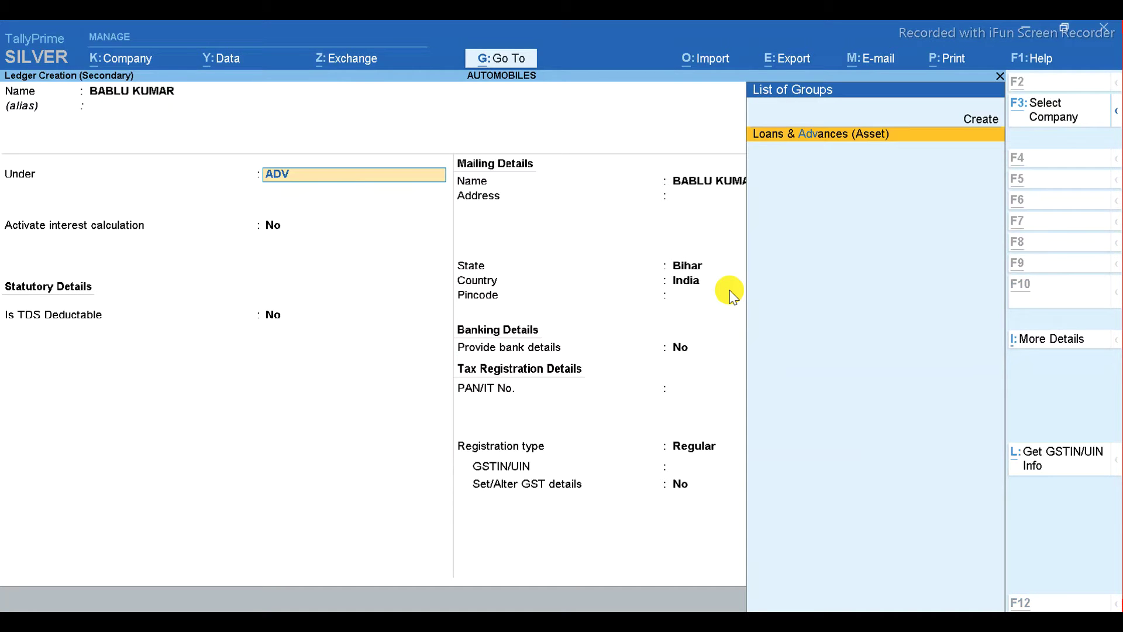
{"action": "key", "text": "alt+c"}
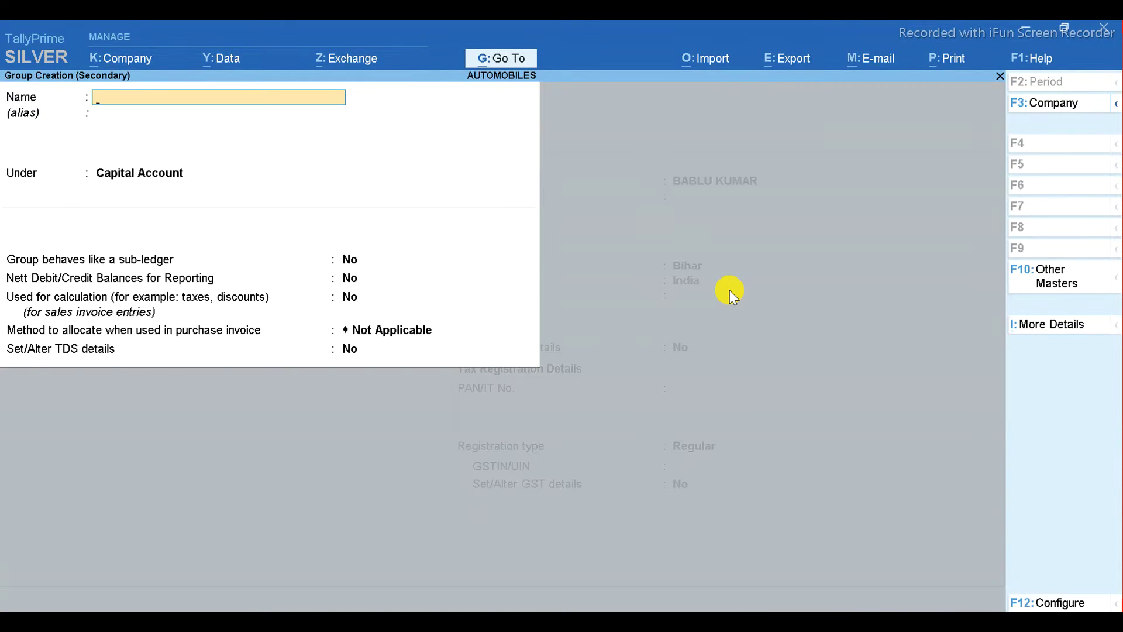
- Create and save the group ADVANCE FROM CUSTOMER under Sundry Debtors
{"action": "key", "text": "Escape"}
{"action": "key", "text": "y"}
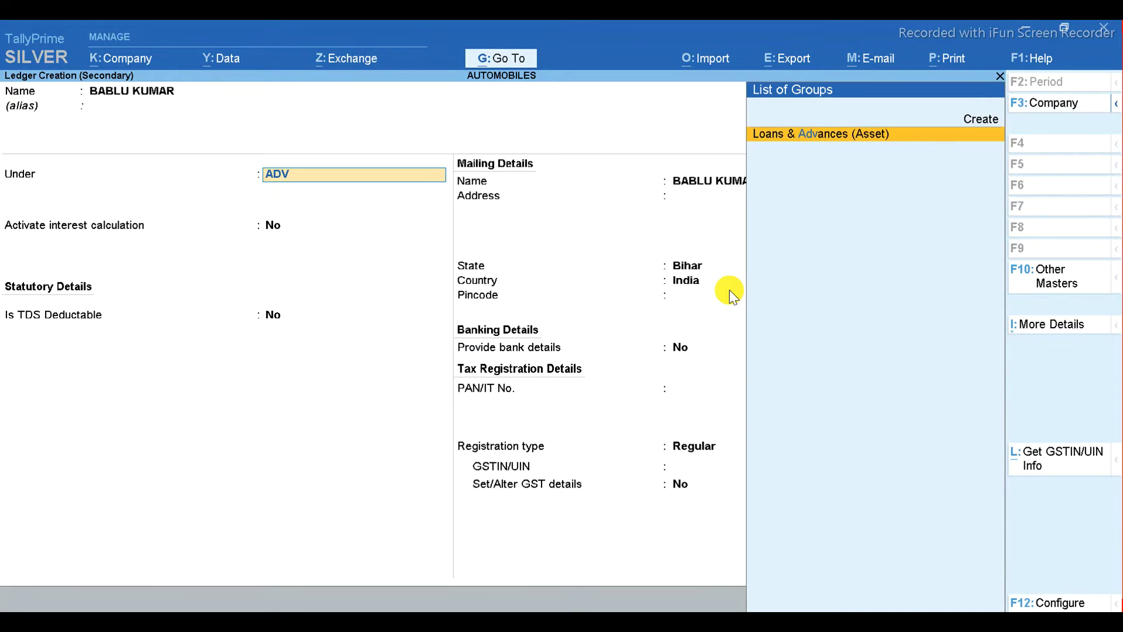
{"action": "key", "text": "BackSpace"}
{"action": "key", "text": "BackSpace"}
{"action": "key", "text": "BackSpace"}
{"action": "type", "text": "AD"}
{"action": "key", "text": "alt+c"}
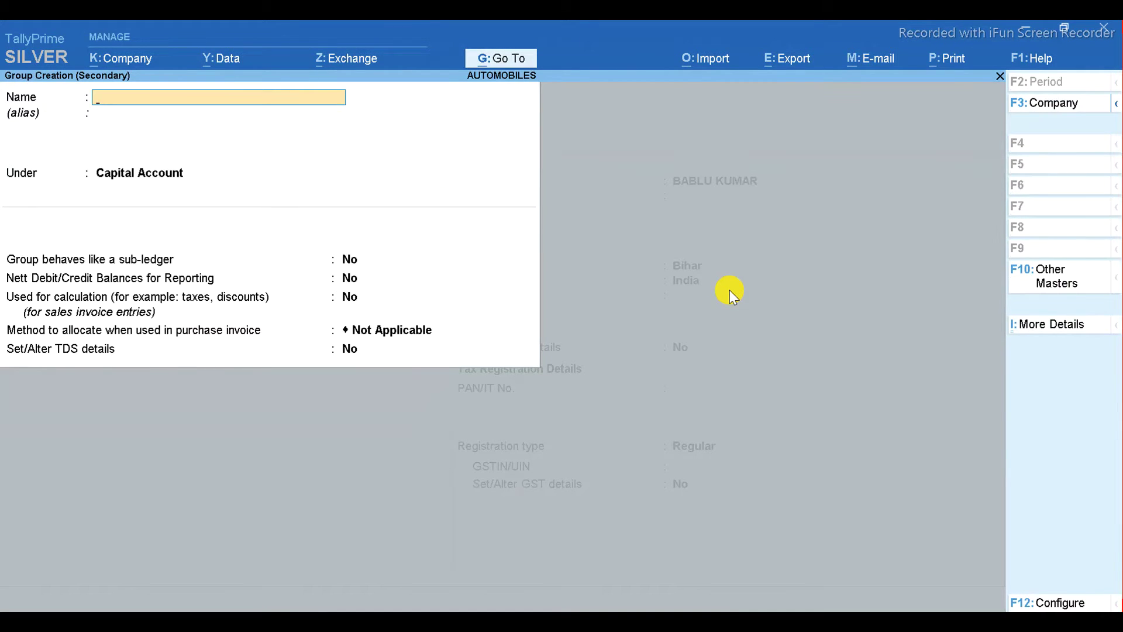
{"action": "type", "text": "ADVANCE FROM CUSTO"}
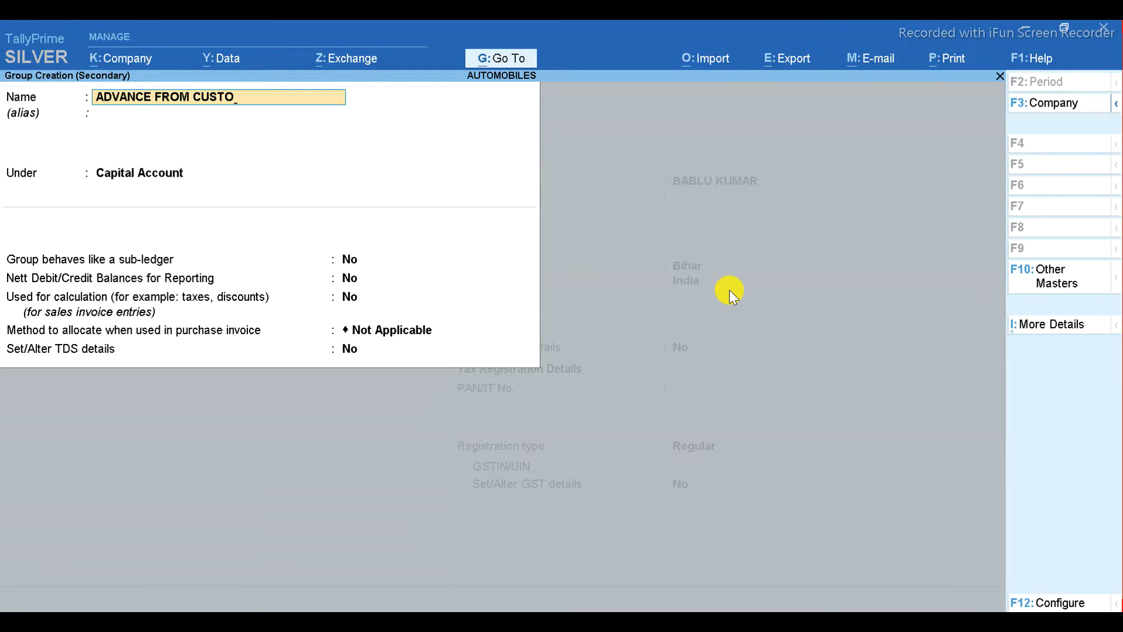
{"action": "type", "text": "MER"}
{"action": "key", "text": "Return"}
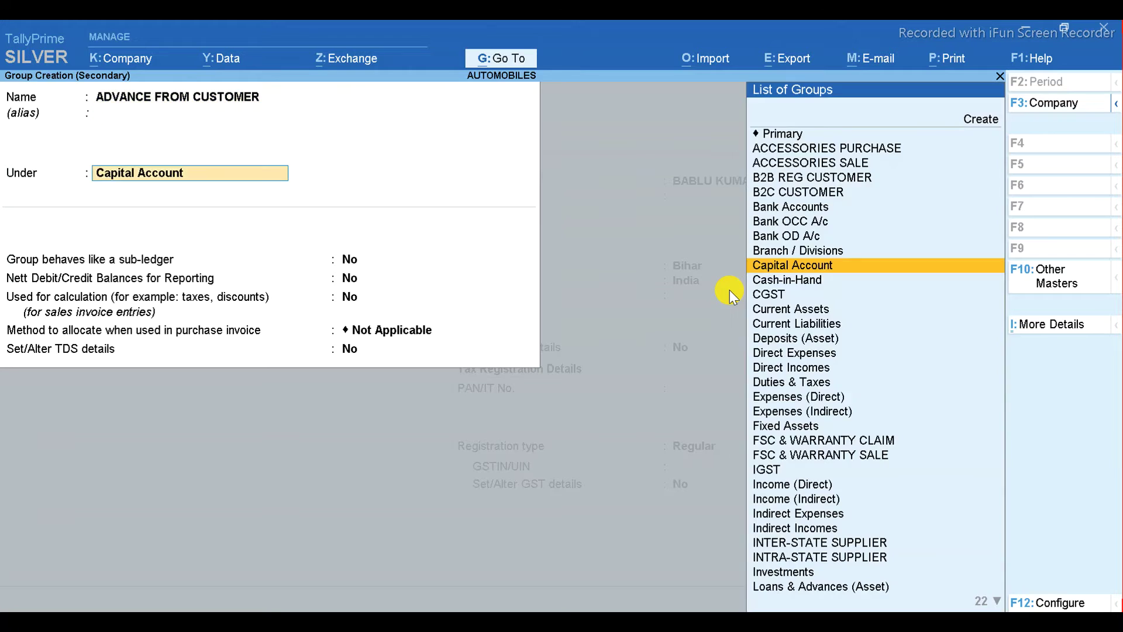
{"action": "type", "text": "SUN"}
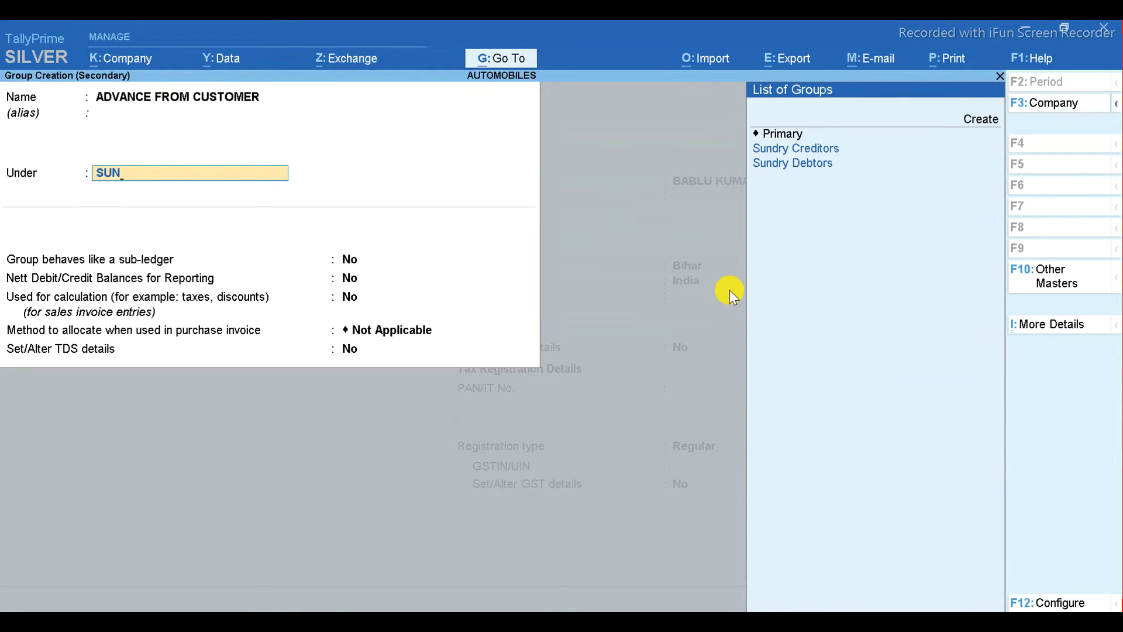
{"action": "key", "text": "Down"}
{"action": "key", "text": "Return"}
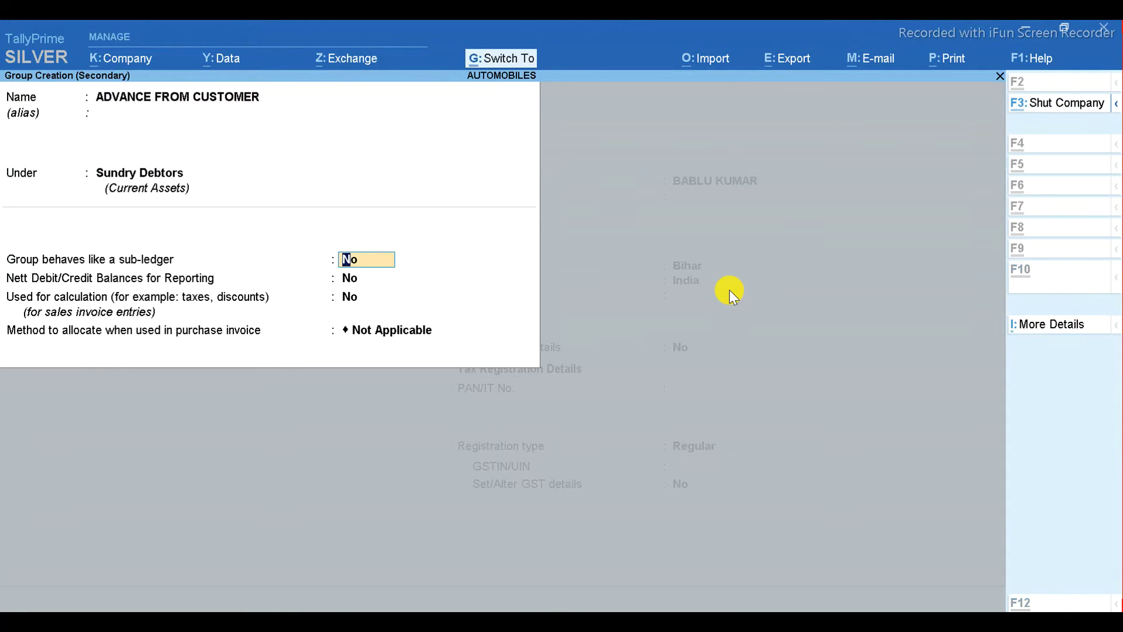
{"action": "key", "text": "ctrl+a"}
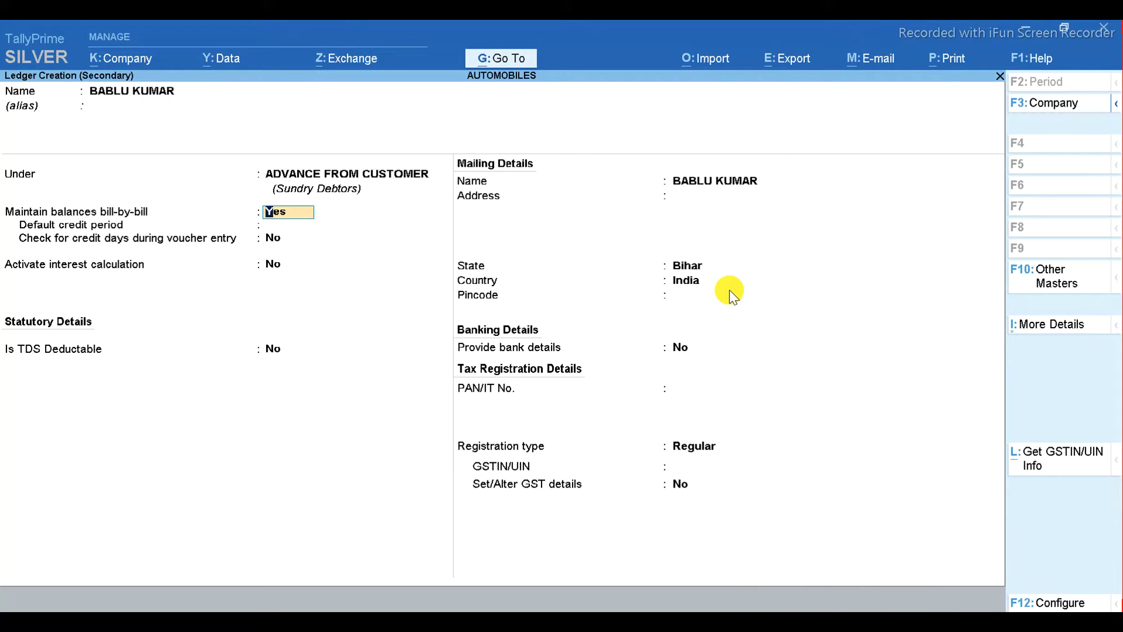
- Save the first customer's ledger with Consumer as the GST registration type
{"action": "key", "text": "Return"}
{"action": "key", "text": "Return"}
{"action": "key", "text": "Return"}
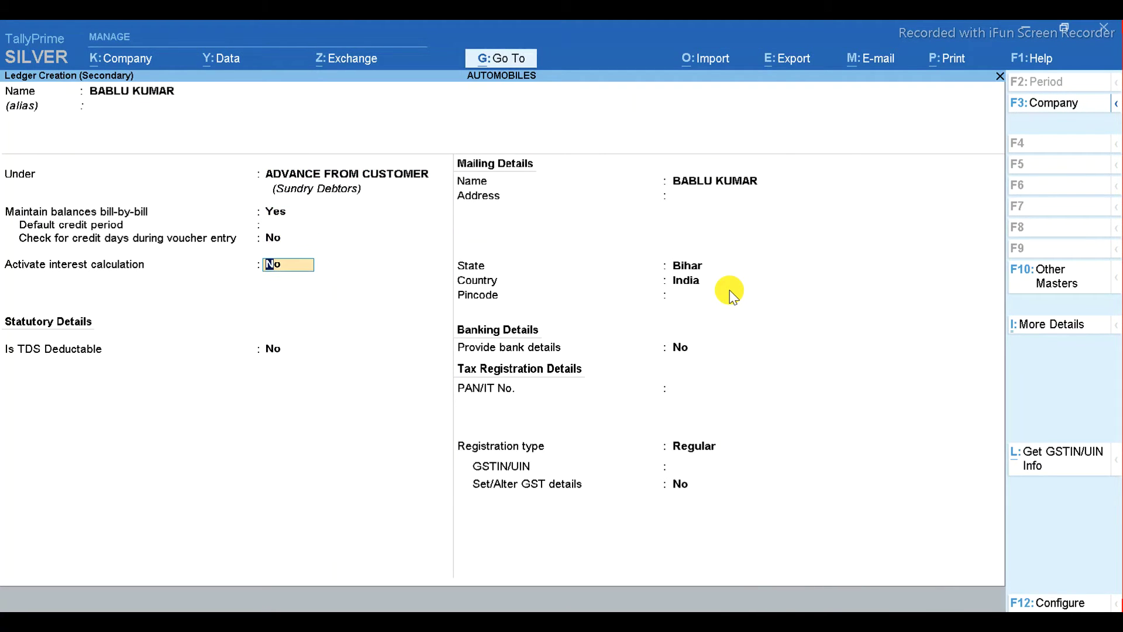
{"action": "key", "text": "Return"}
{"action": "key", "text": "Return"}
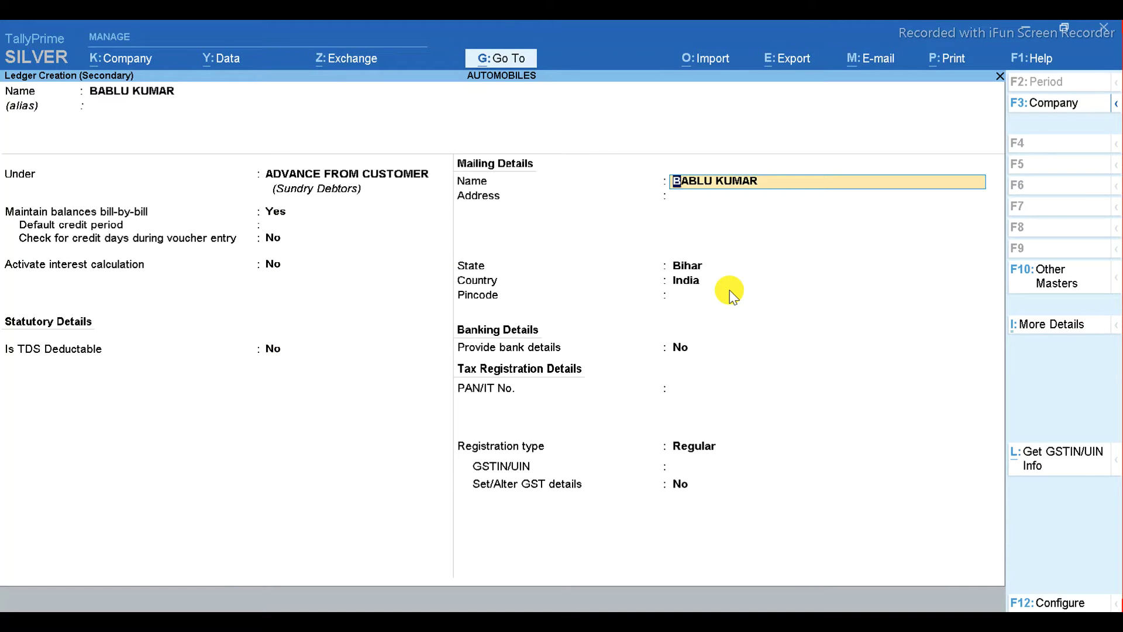
{"action": "key", "text": "Return"}
{"action": "key", "text": "Return"}
{"action": "key", "text": "Return"}
{"action": "key", "text": "Return"}
{"action": "key", "text": "Return"}
{"action": "key", "text": "Return"}
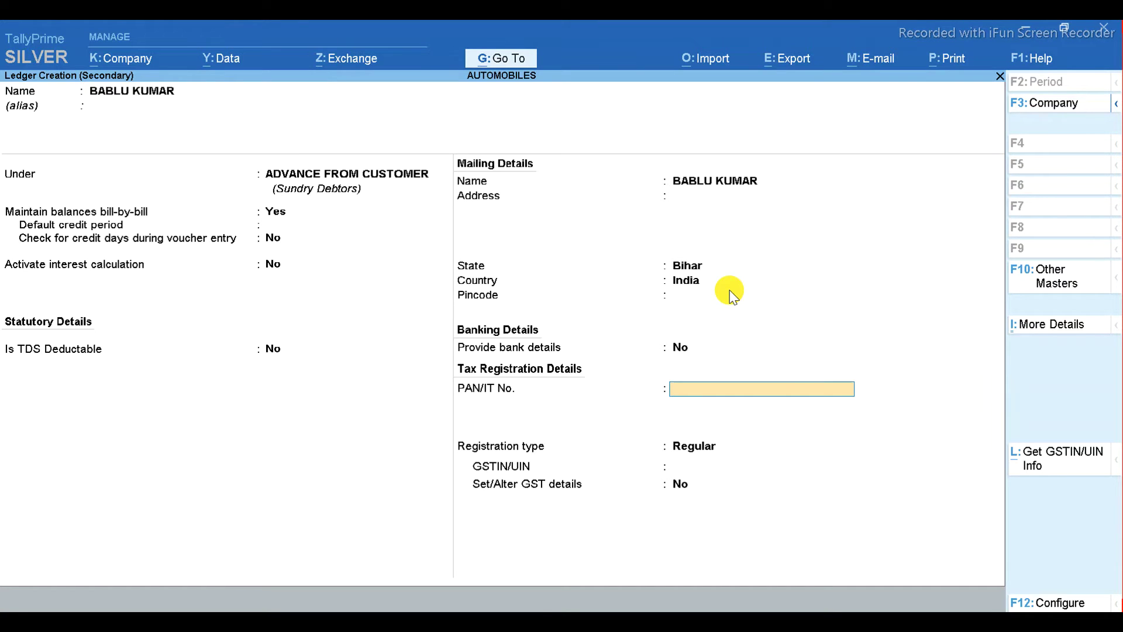
{"action": "key", "text": "Return"}
{"action": "key", "text": "Up"}
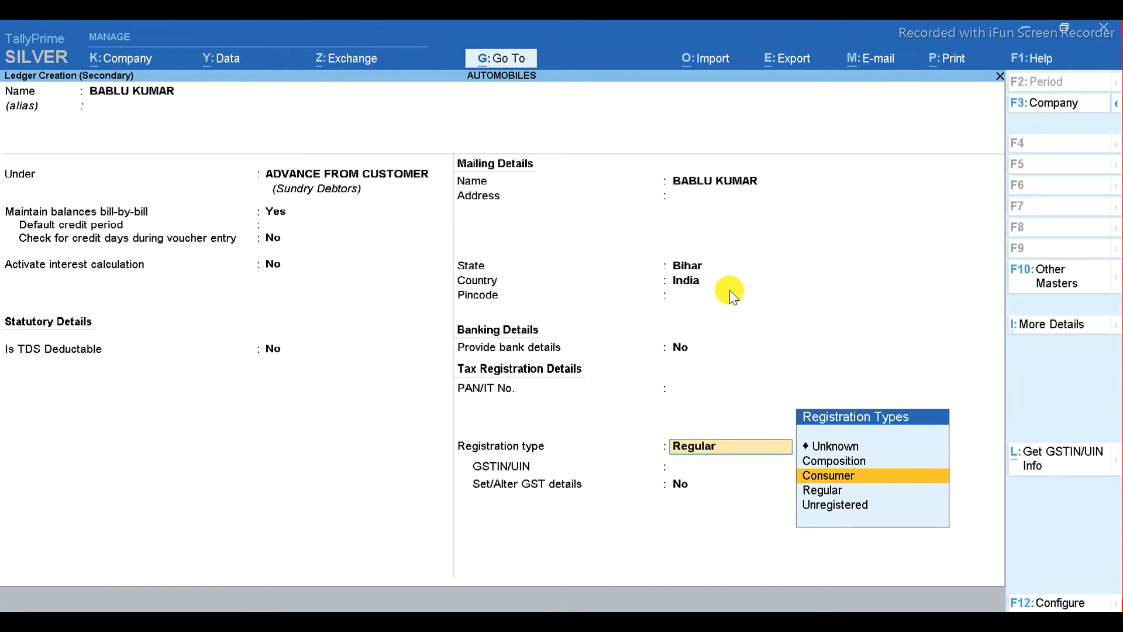
{"action": "key", "text": "Return"}
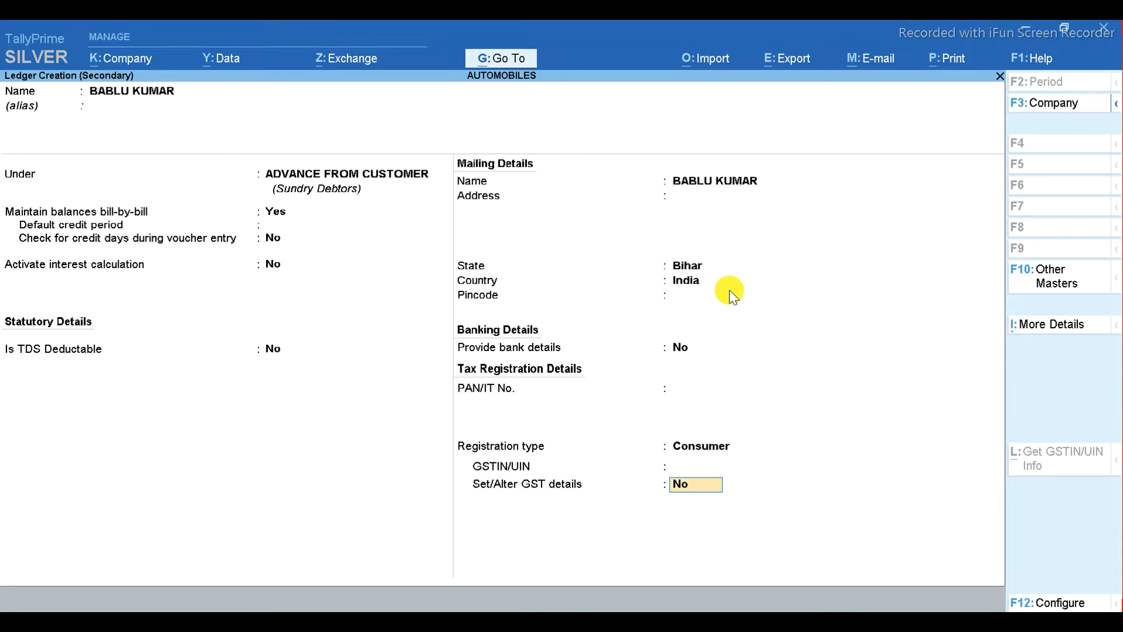
{"action": "key", "text": "ctrl"}
{"action": "key", "text": "ctrl+a"}
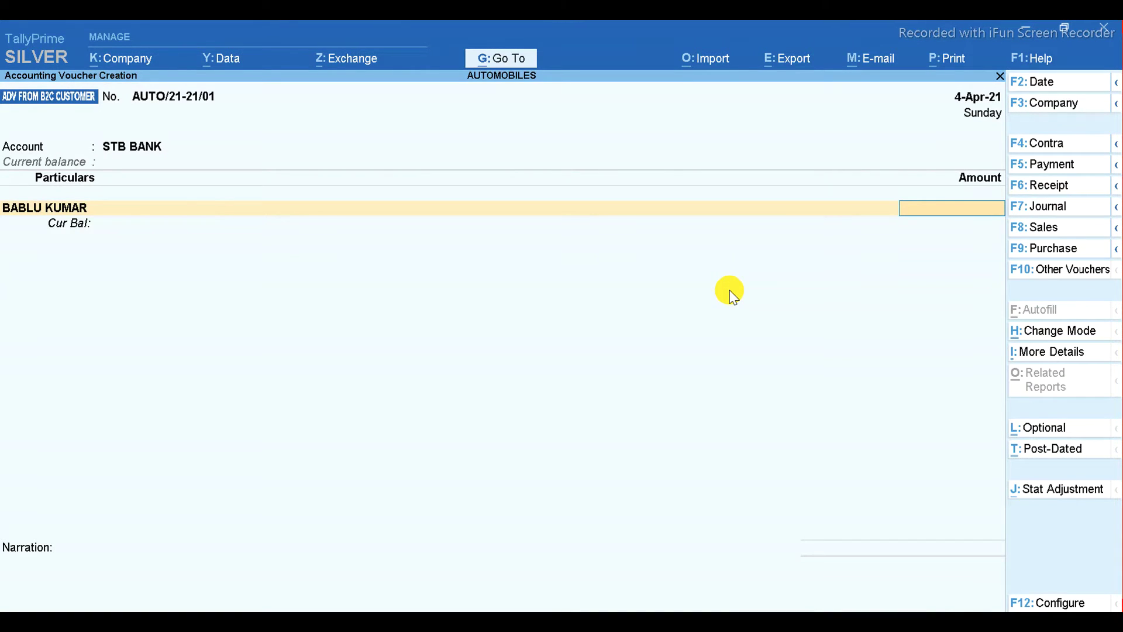
- Confirm the next customer's ledger, then start another new ledger using the Excel name list
{"action": "key", "text": "alt+Tab"}
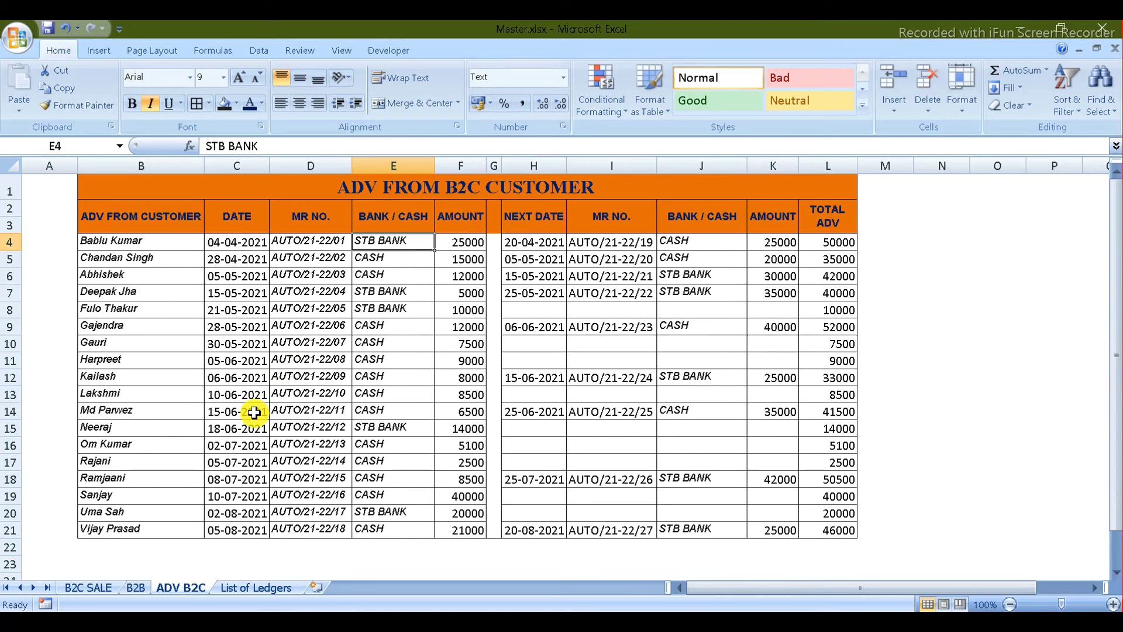
{"action": "key", "text": "alt+Tab"}
{"action": "key", "text": "alt+Tab"}
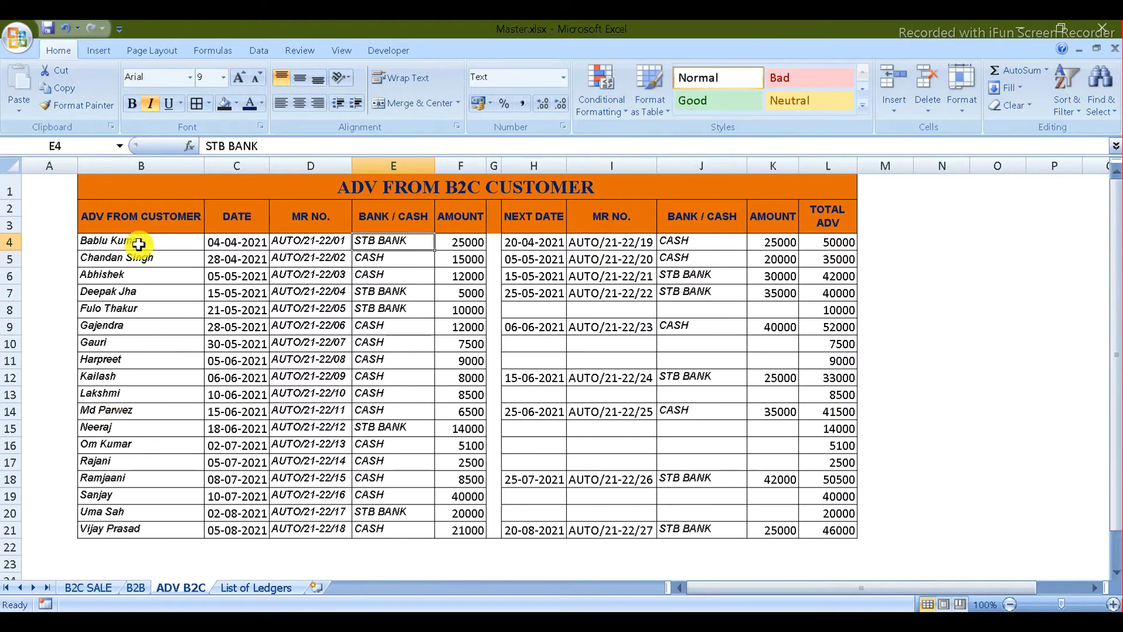
{"action": "key", "text": "alt+Tab"}
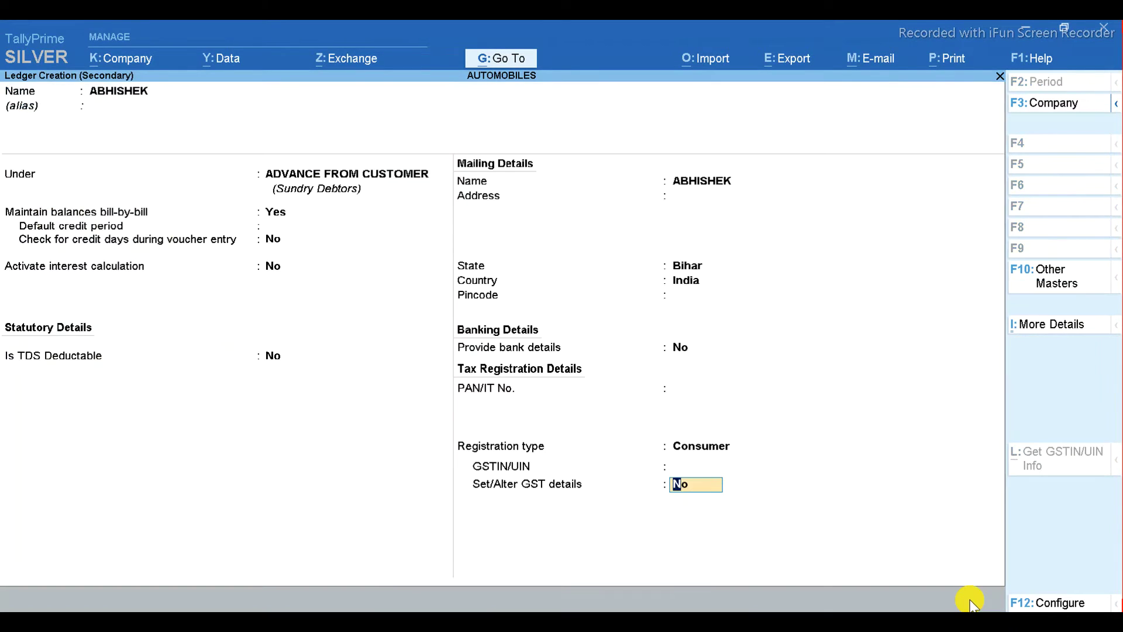
{"action": "key", "text": "Return"}
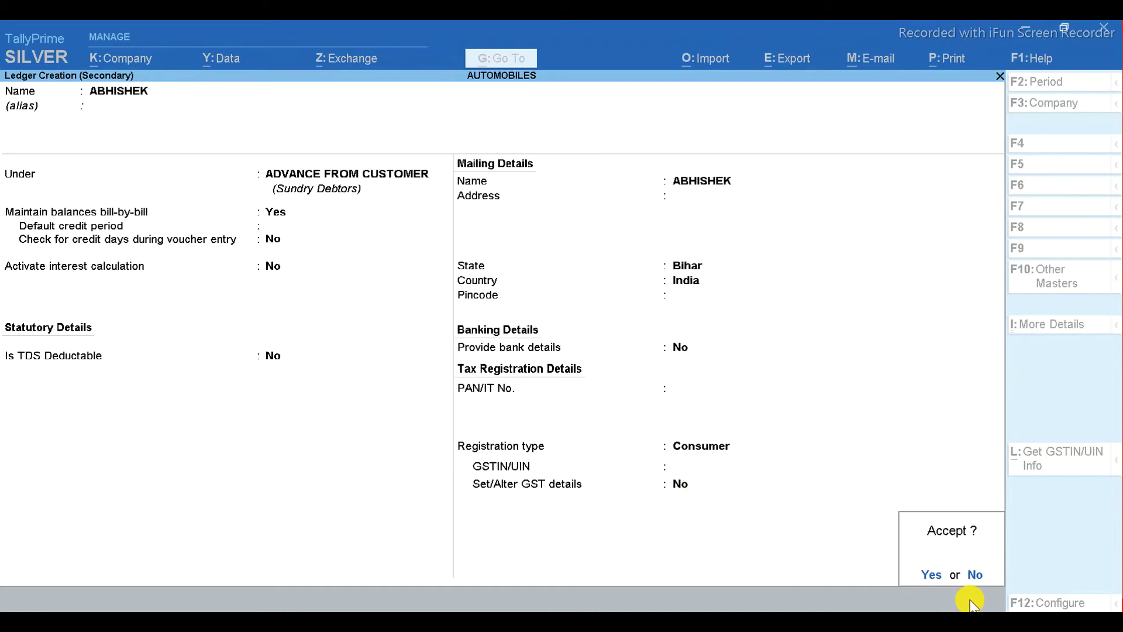
{"action": "key", "text": "Return"}
{"action": "key", "text": "BackSpace"}
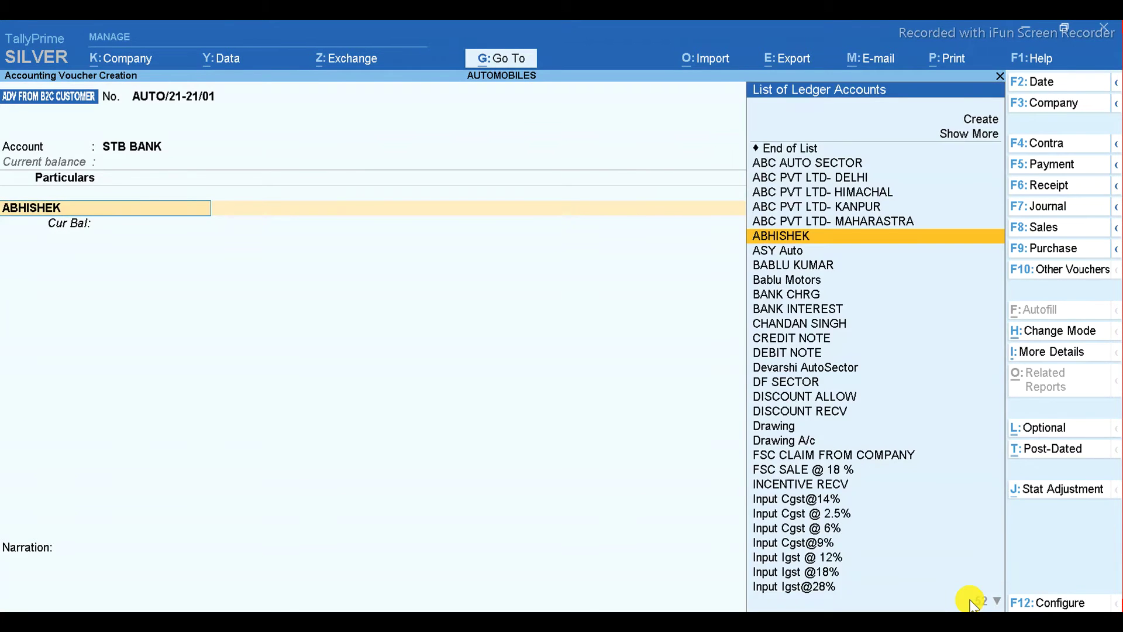
{"action": "key", "text": "alt+c"}
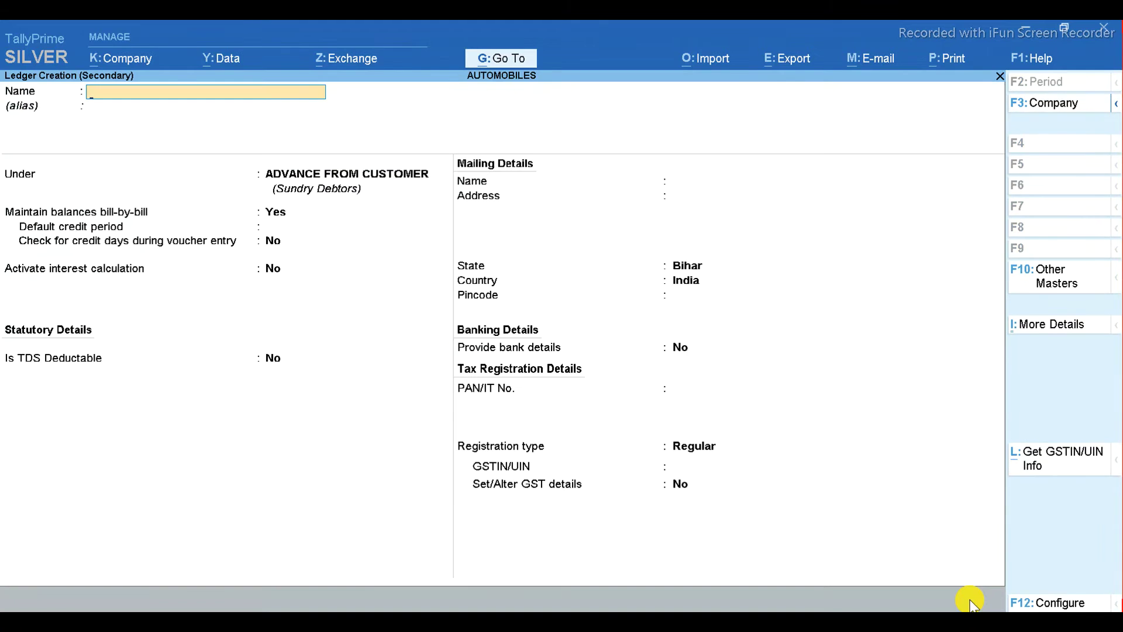
{"action": "key", "text": "alt+Tab"}
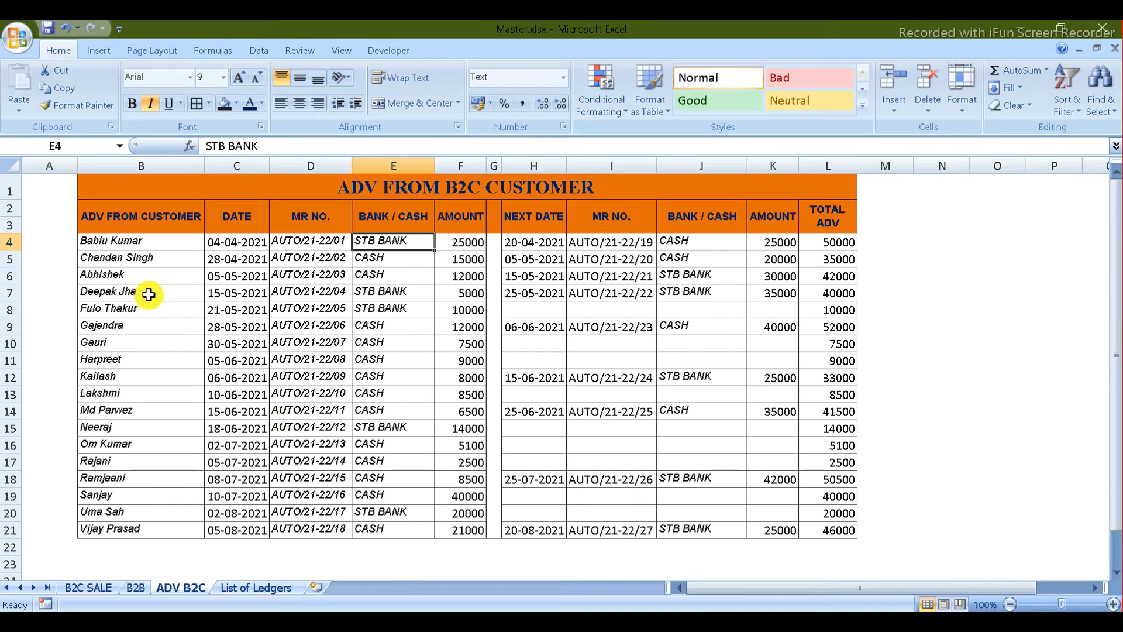
{"action": "key", "text": "alt+Tab"}
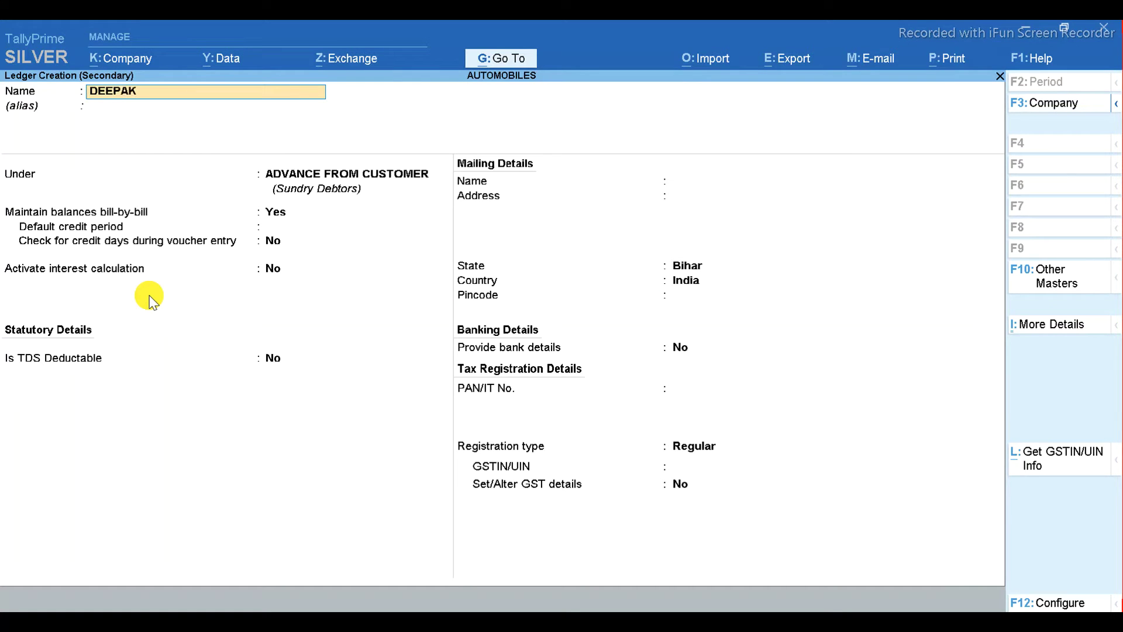
- Create the next customer's ledger under ADVANCE FROM CUSTOMER as a Consumer registration and save it
{"action": "key", "text": "Return"}
{"action": "key", "text": "Return"}
{"action": "key", "text": "Return"}
{"action": "key", "text": "Return"}
{"action": "key", "text": "Return"}
{"action": "key", "text": "Return"}
{"action": "key", "text": "Return"}
{"action": "key", "text": "Return"}
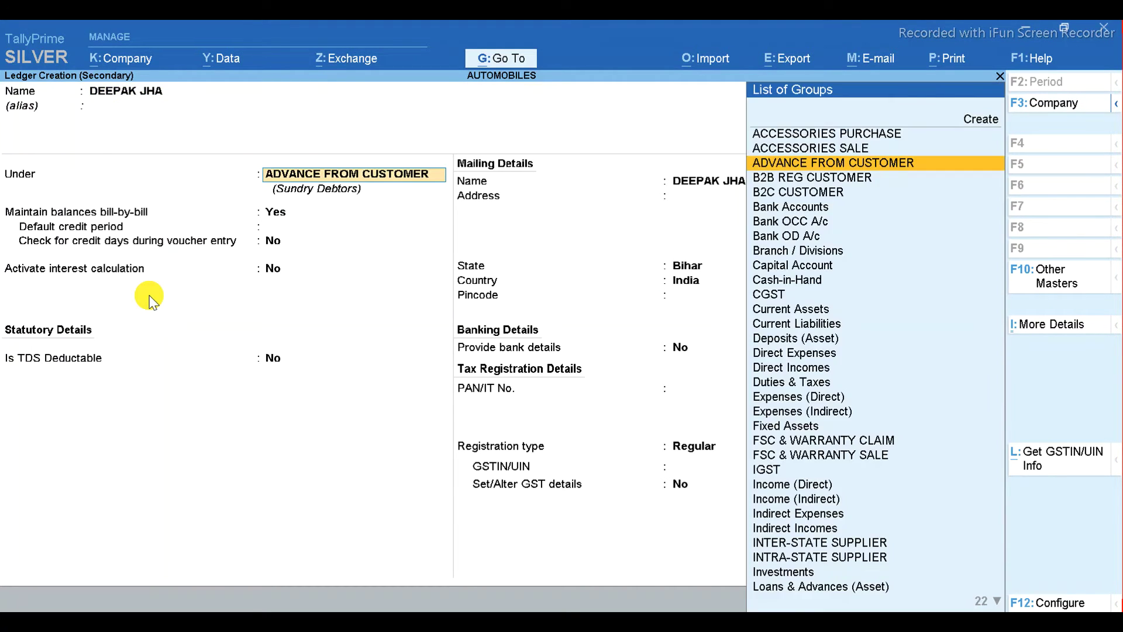
{"action": "key", "text": "Return"}
{"action": "key", "text": "BackSpace"}
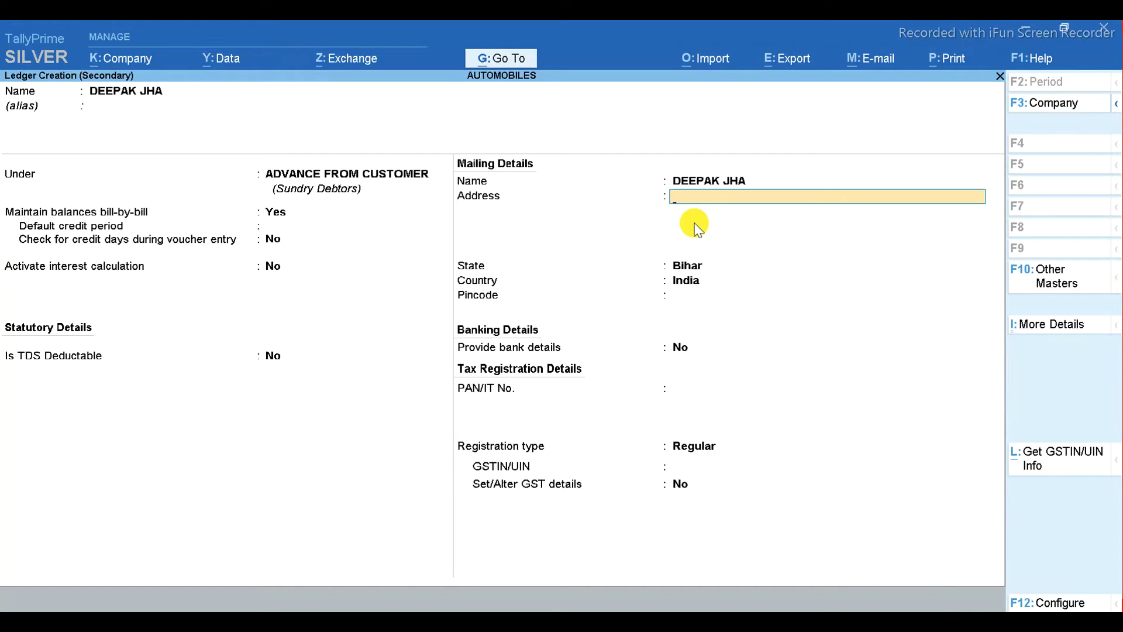
{"action": "key", "text": "Return"}
{"action": "key", "text": "Return"}
{"action": "key", "text": "Return"}
{"action": "key", "text": "Return"}
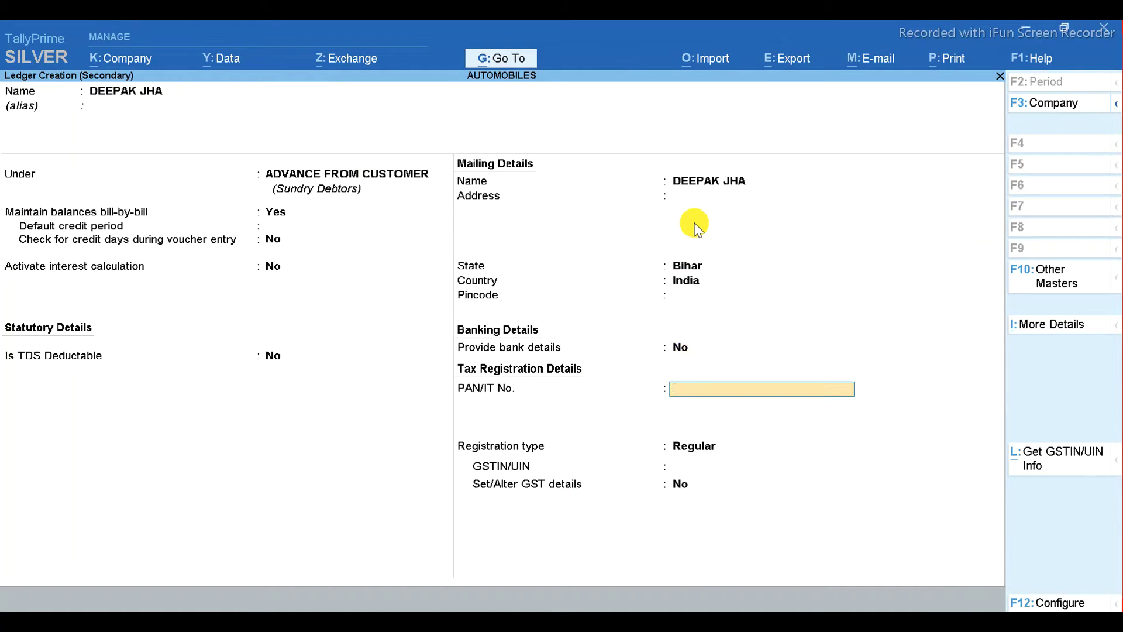
{"action": "key", "text": "Return"}
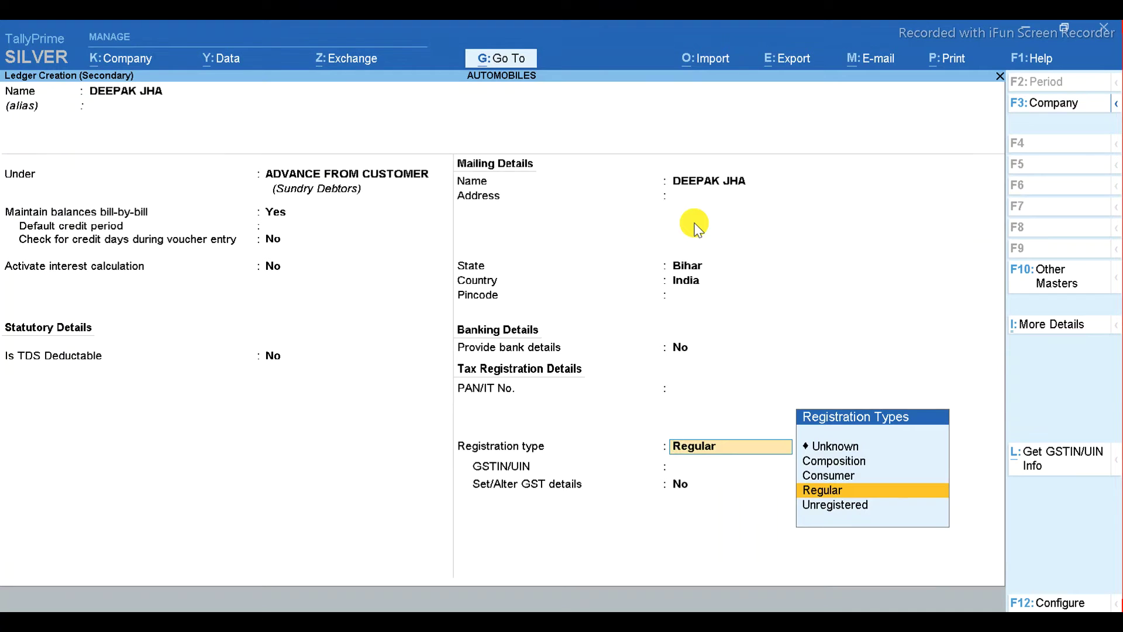
{"action": "key", "text": "Up"}
{"action": "key", "text": "Return"}
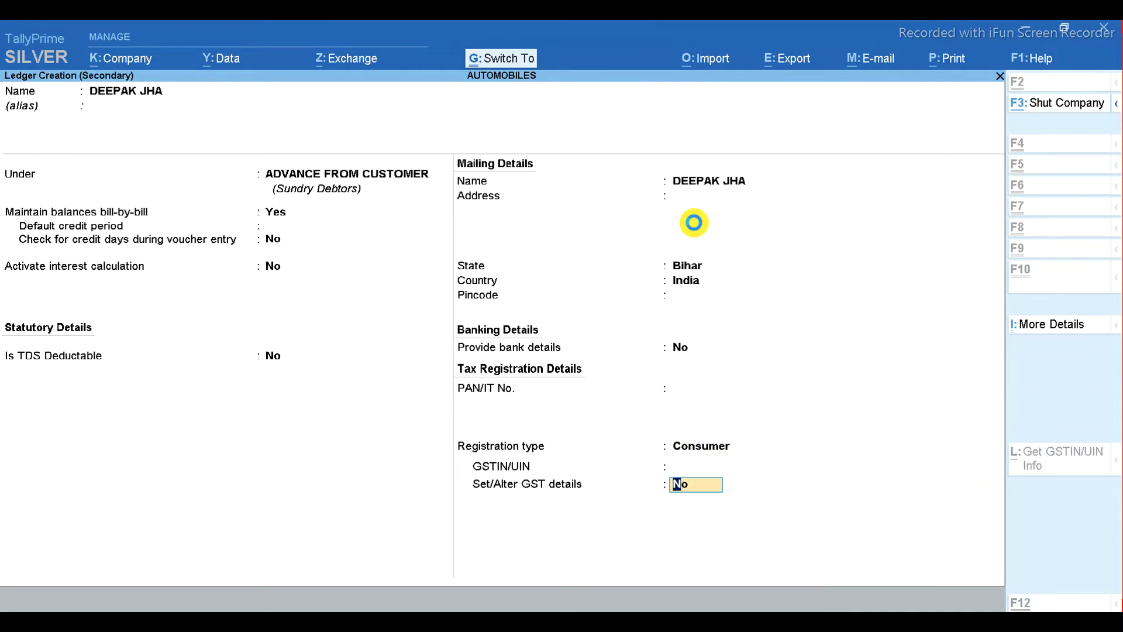
{"action": "key", "text": "ctrl+a"}
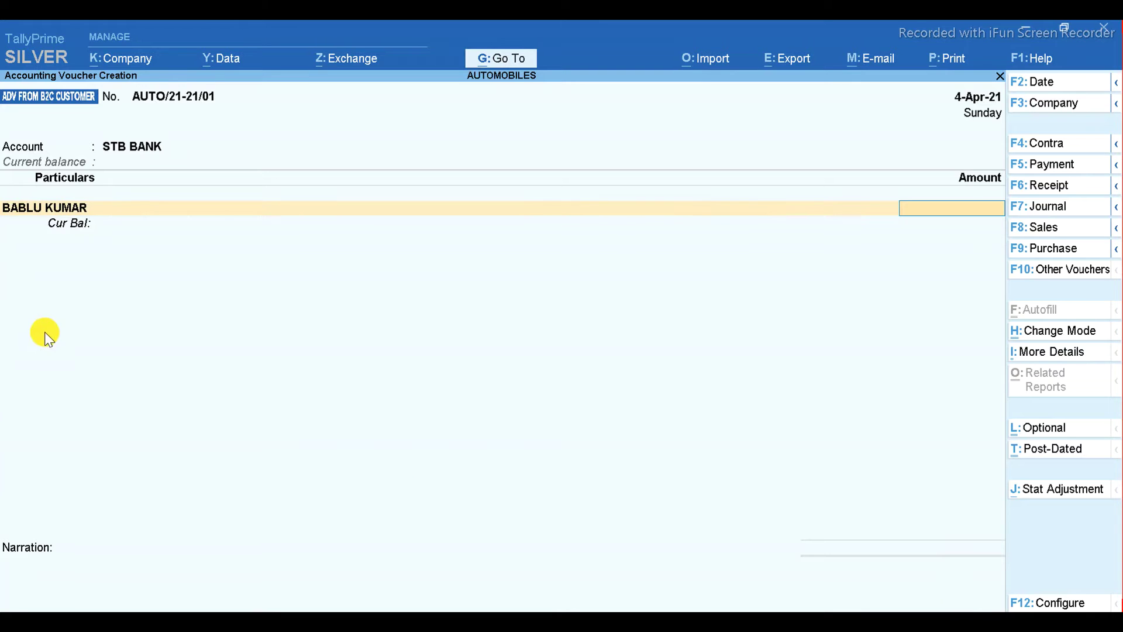
- Enter 25,000 as the amount credited to the customer, checked against the Excel sheet
{"action": "key", "text": "alt+Tab"}
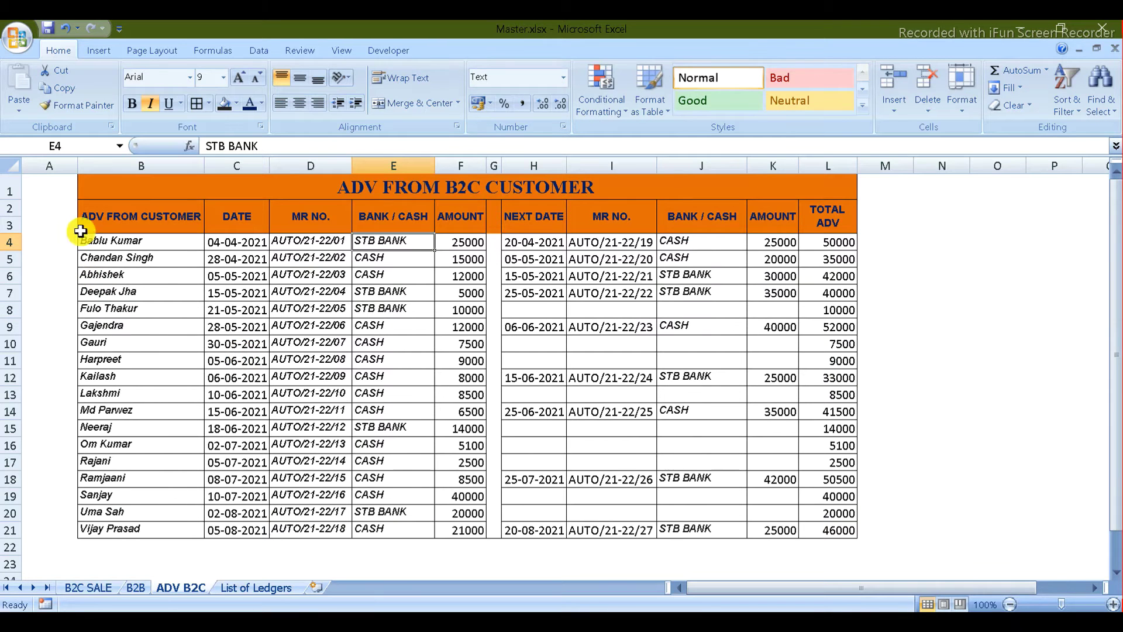
{"action": "key", "text": "alt+Tab"}
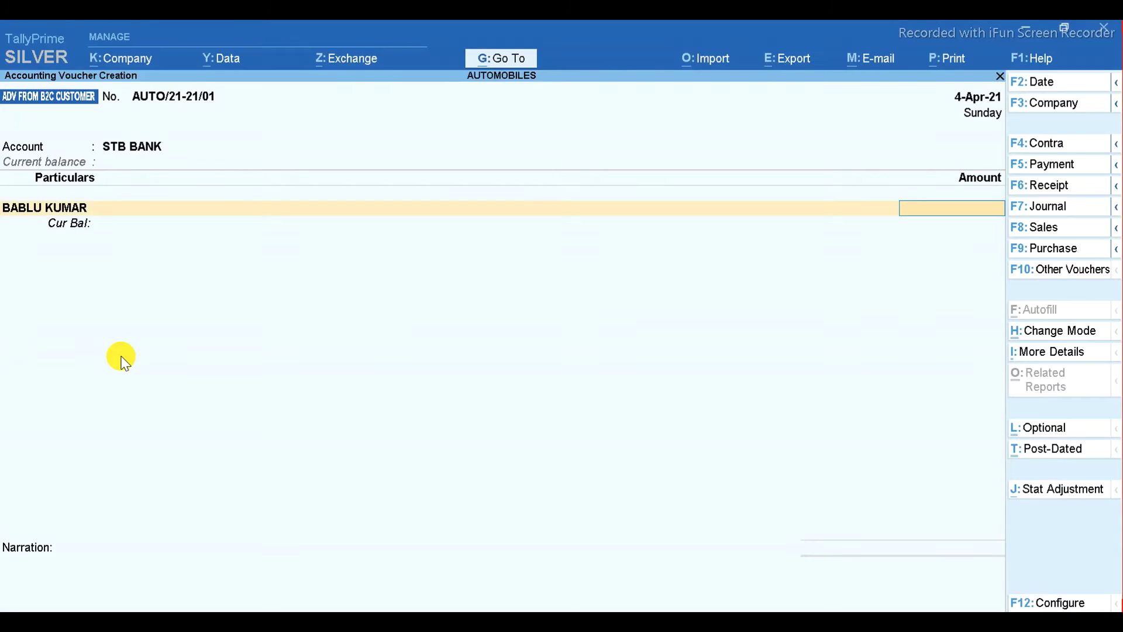
{"action": "key", "text": "alt+Tab"}
{"action": "key", "text": "alt+Tab"}
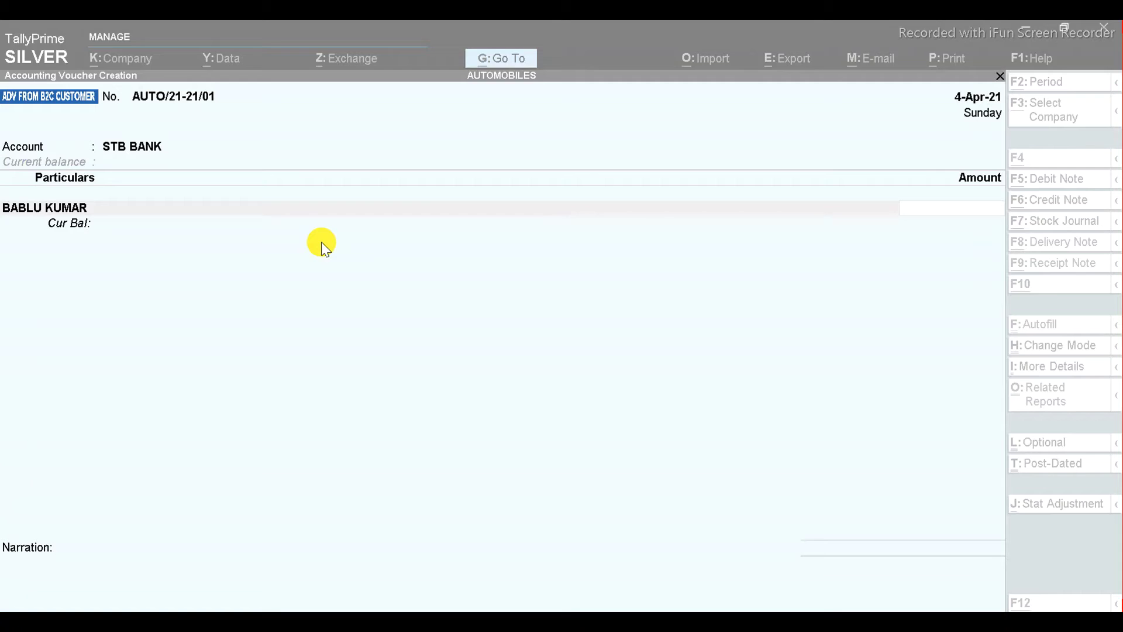
{"action": "key", "text": "alt+Tab"}
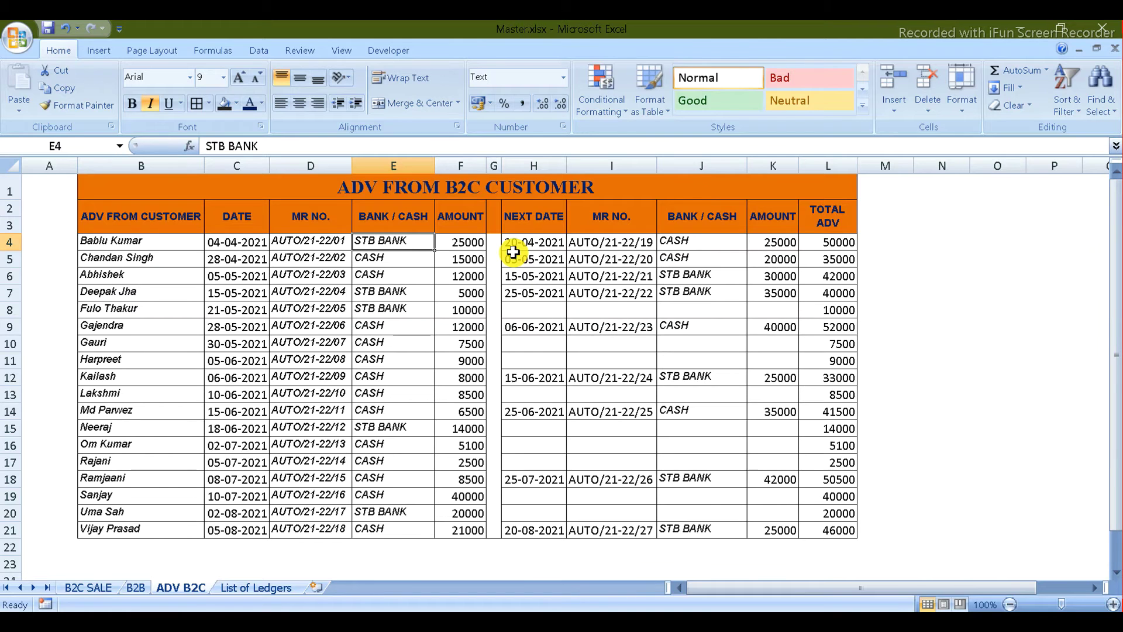
{"action": "key", "text": "alt+Tab"}
{"action": "type", "text": "25000"}
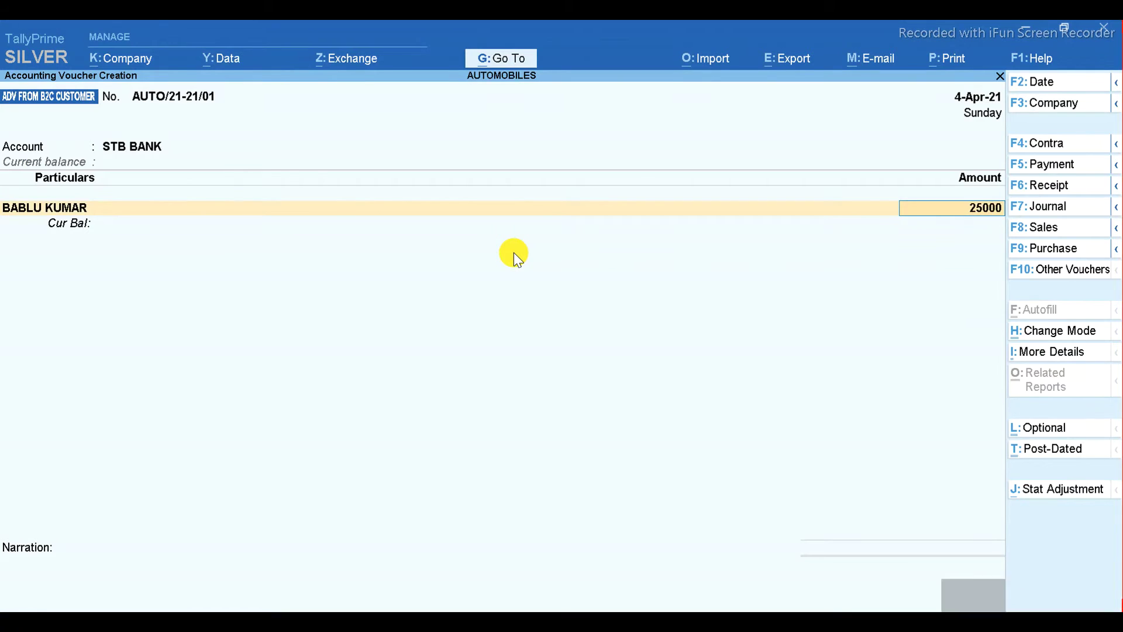
{"action": "key", "text": "Return"}
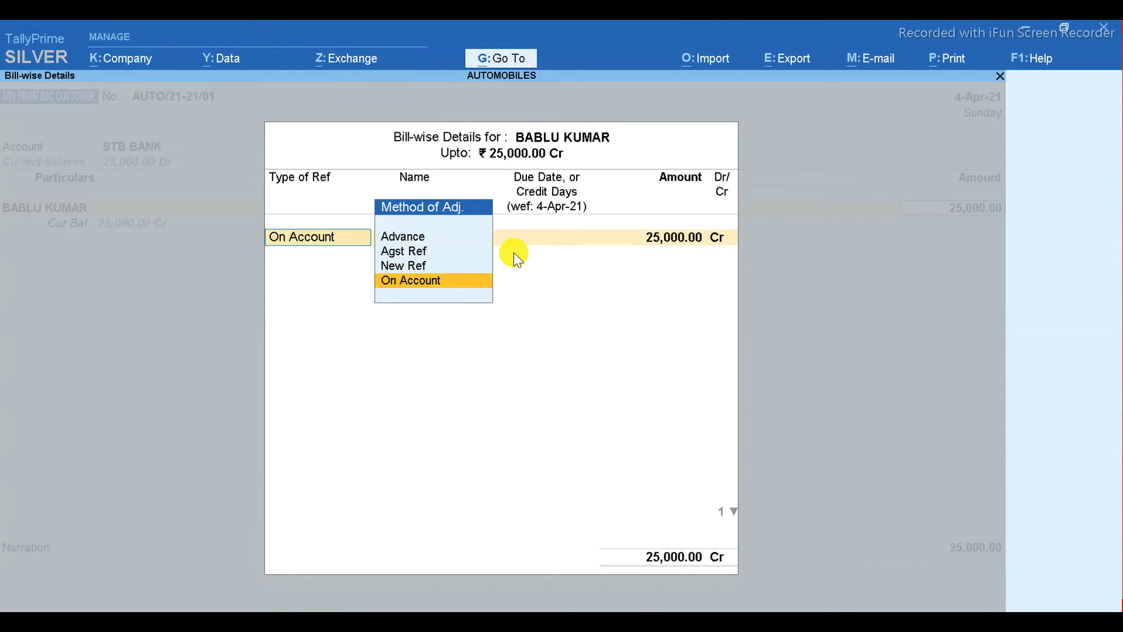
- Allocate the receipt to New Ref AUTO/21-21/01 and move past the empty particulars line
{"action": "key", "text": "Up"}
{"action": "key", "text": "Return"}
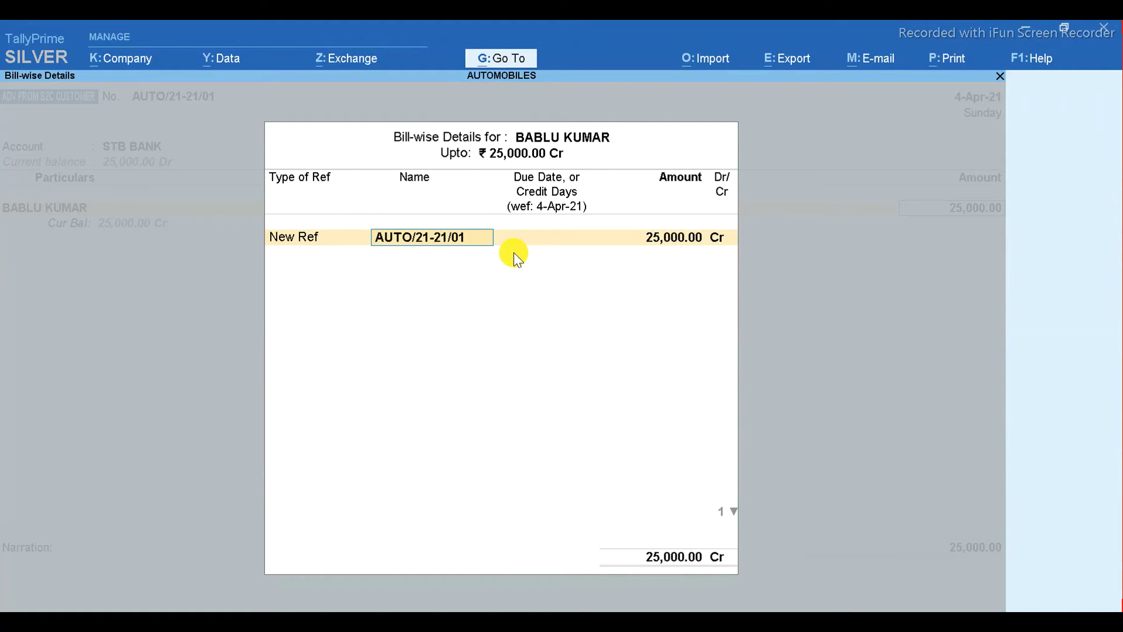
{"action": "key", "text": "Return"}
{"action": "key", "text": "Return"}
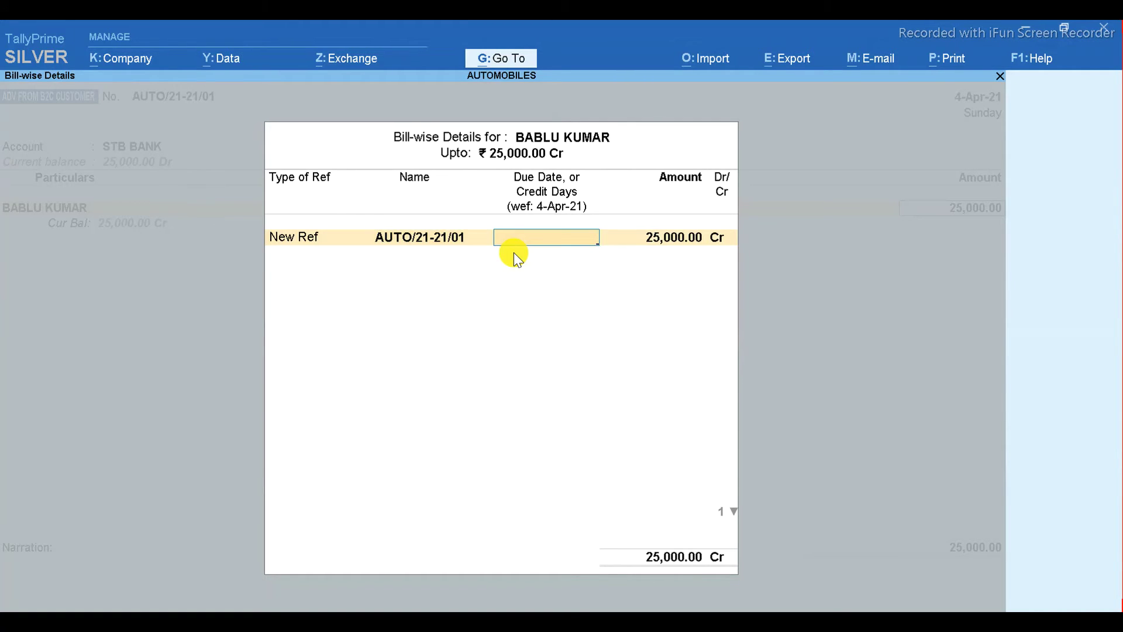
{"action": "key", "text": "Return"}
{"action": "key", "text": "Return"}
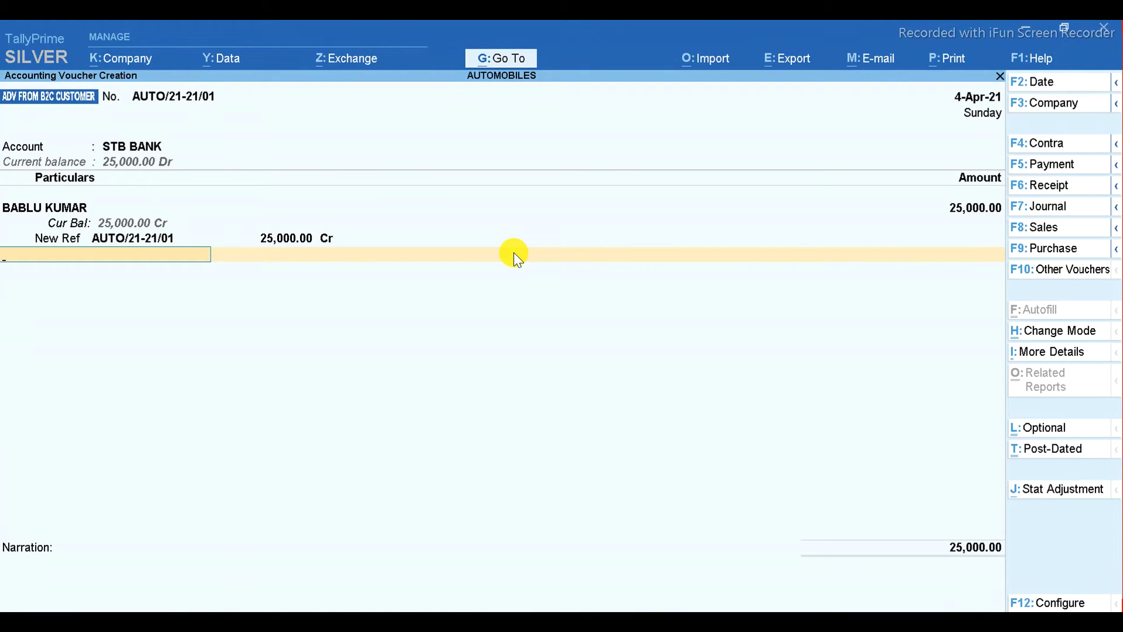
{"action": "key", "text": "Return"}
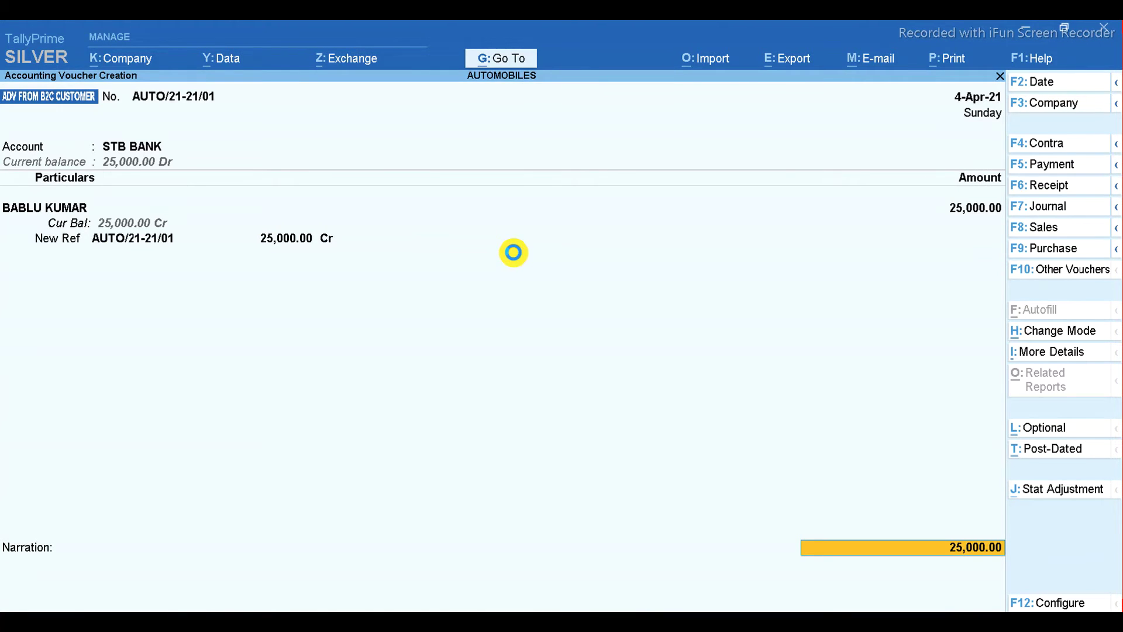
- Set the STB BANK allocation to an e-Fund Transfer of 25,000.00, skipping instrument details
{"action": "key", "text": "Return"}
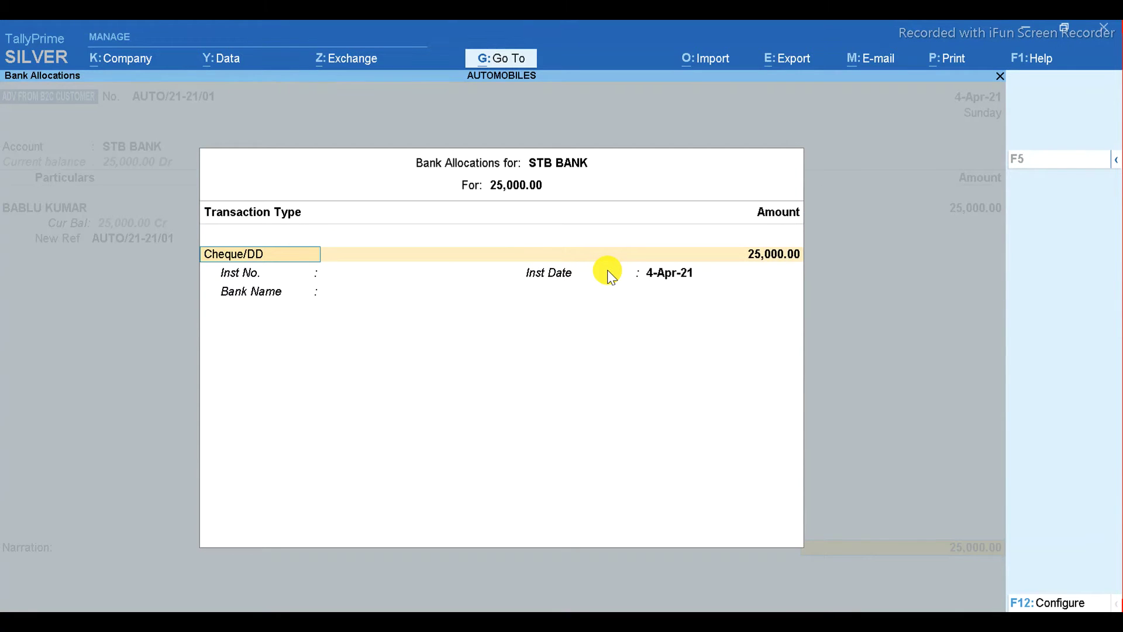
{"action": "key", "text": "BackSpace"}
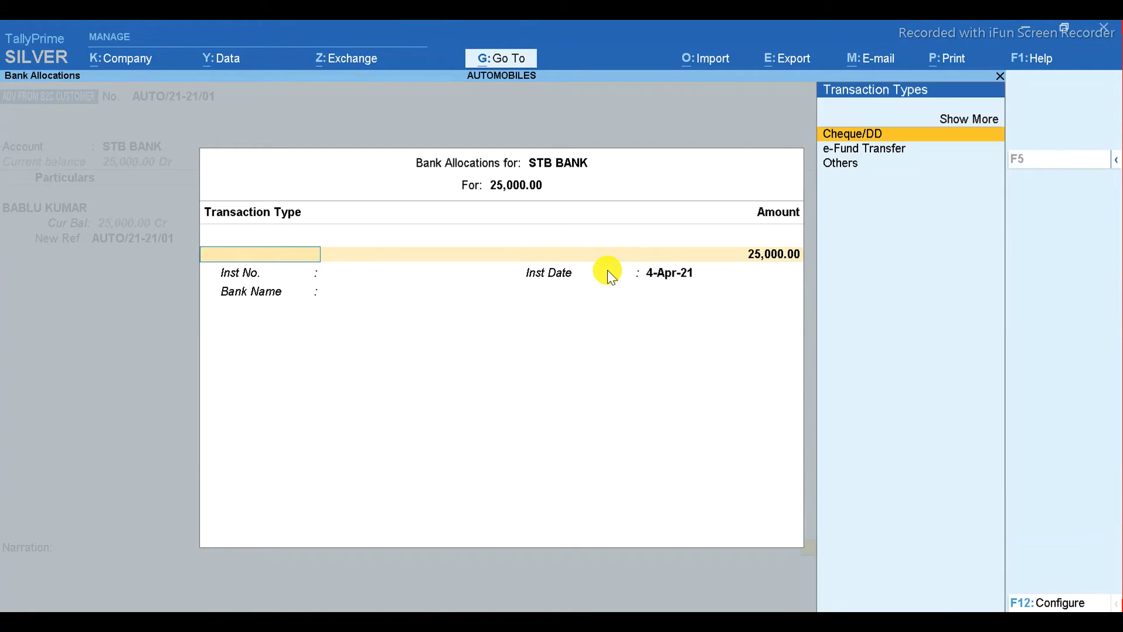
{"action": "key", "text": "Down"}
{"action": "key", "text": "Return"}
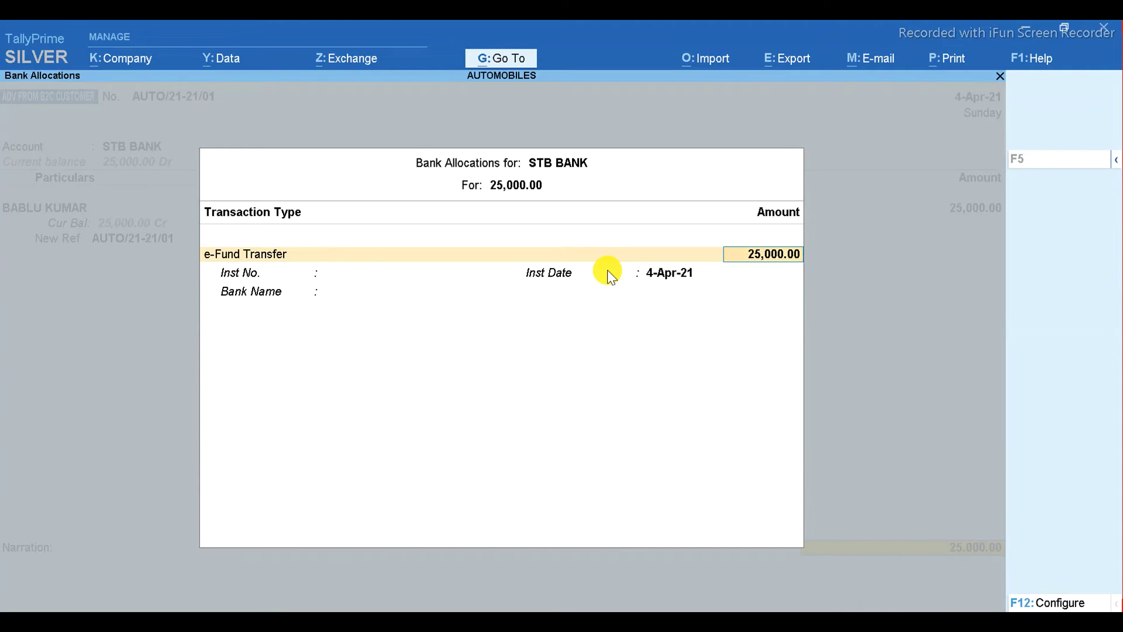
{"action": "key", "text": "Return"}
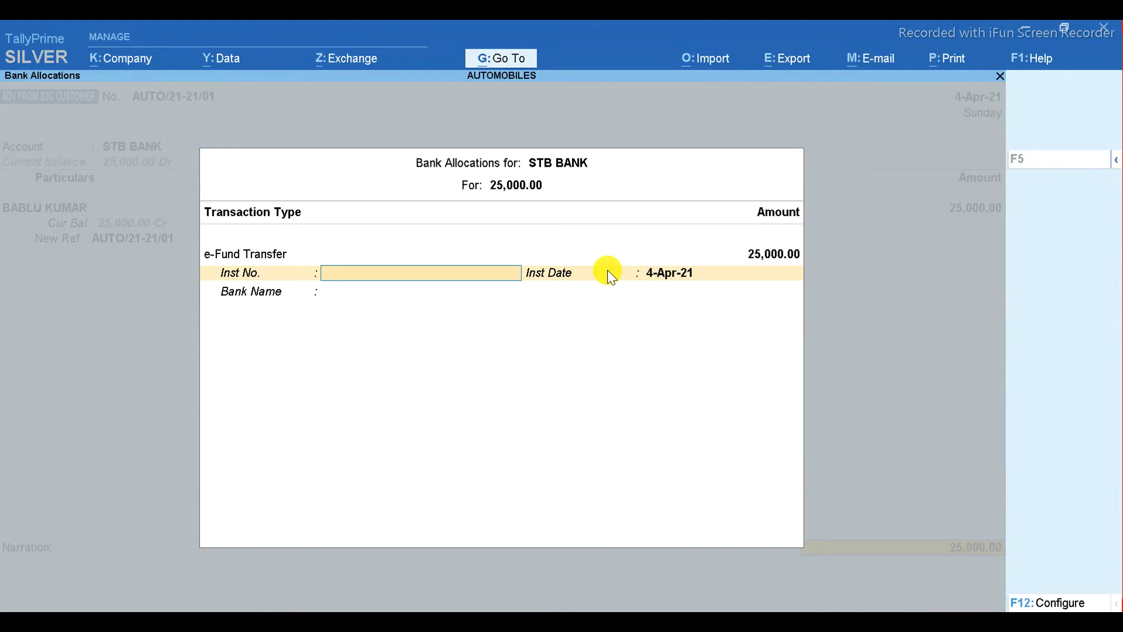
{"action": "key", "text": "Return"}
{"action": "key", "text": "Return"}
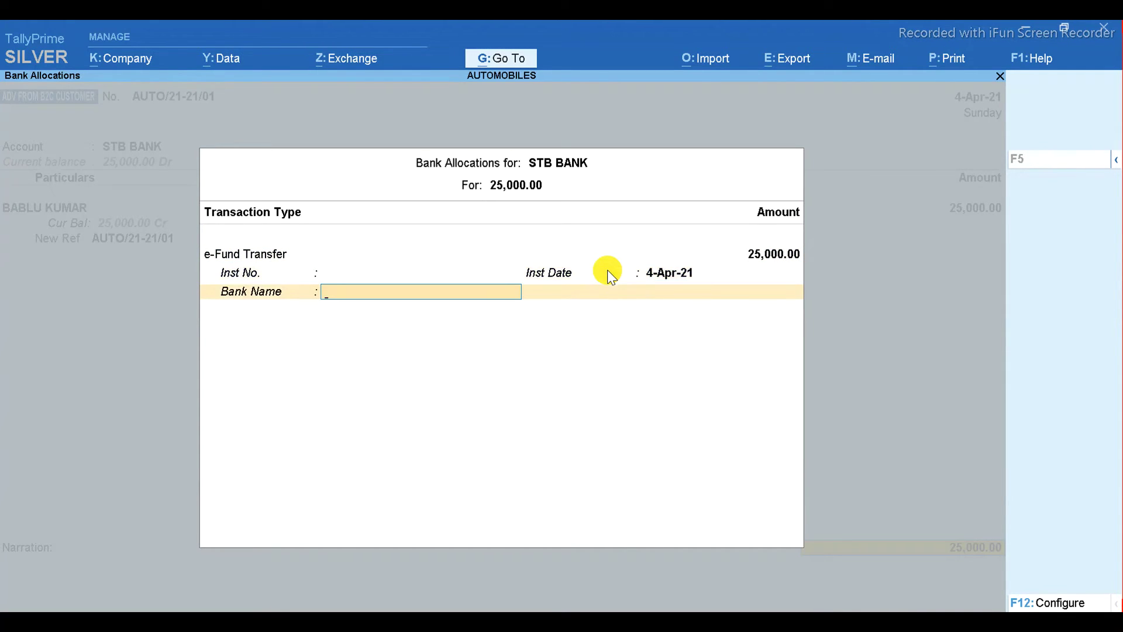
- Choose State Bank of India (India) as the bank name to finish the allocation
{"action": "type", "text": "SB"}
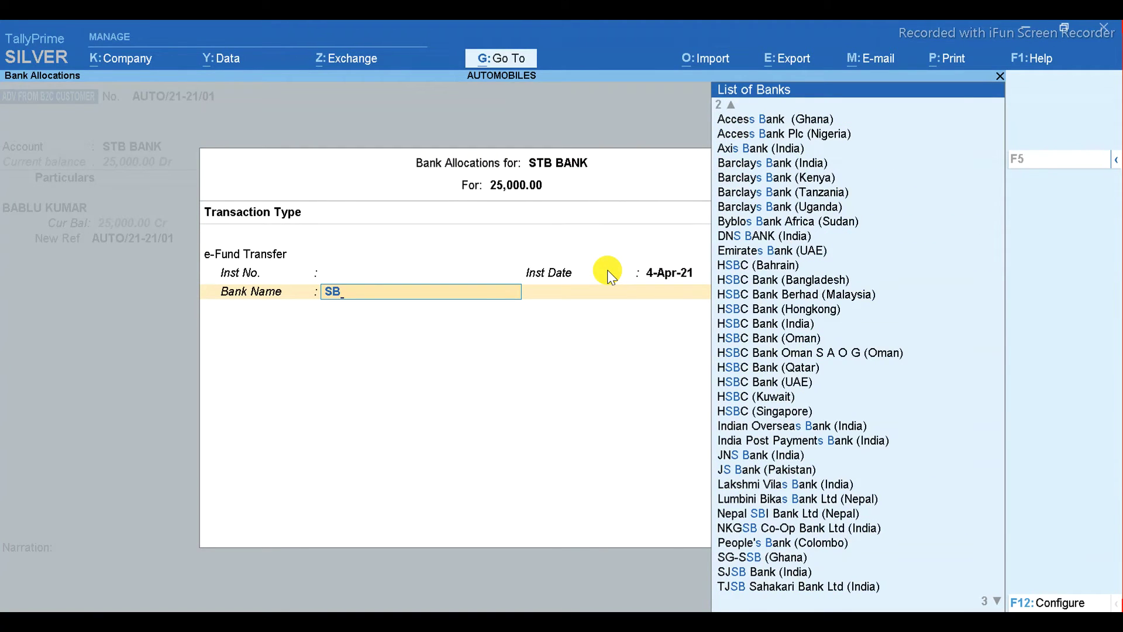
{"action": "type", "text": "I"}
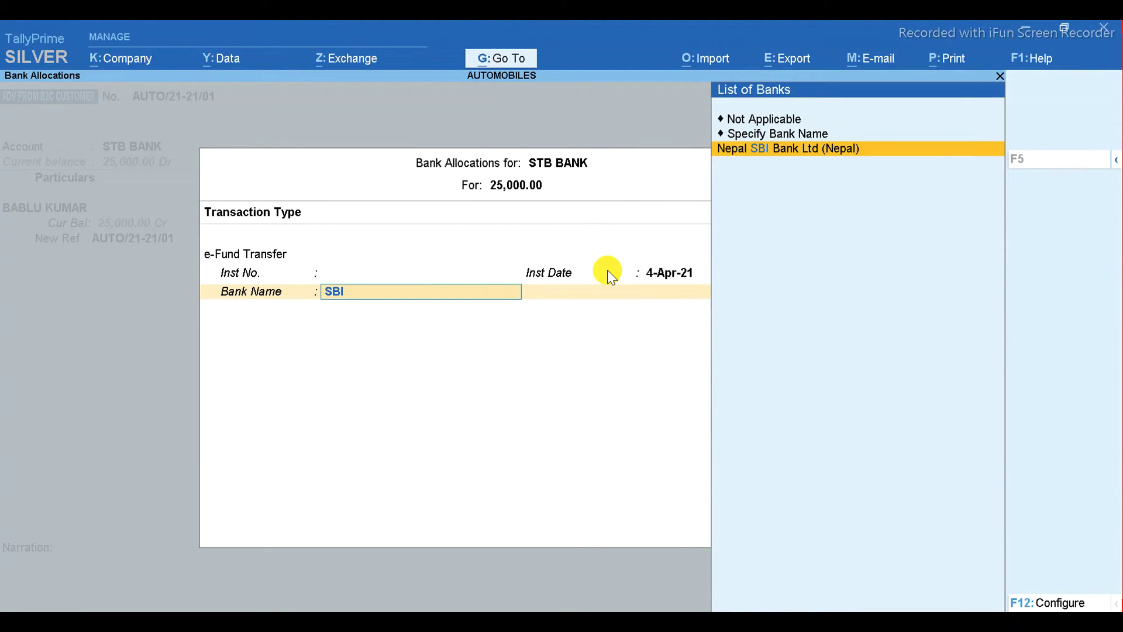
{"action": "key", "text": "BackSpace"}
{"action": "key", "text": "BackSpace"}
{"action": "key", "text": "BackSpace"}
{"action": "type", "text": "STATE"}
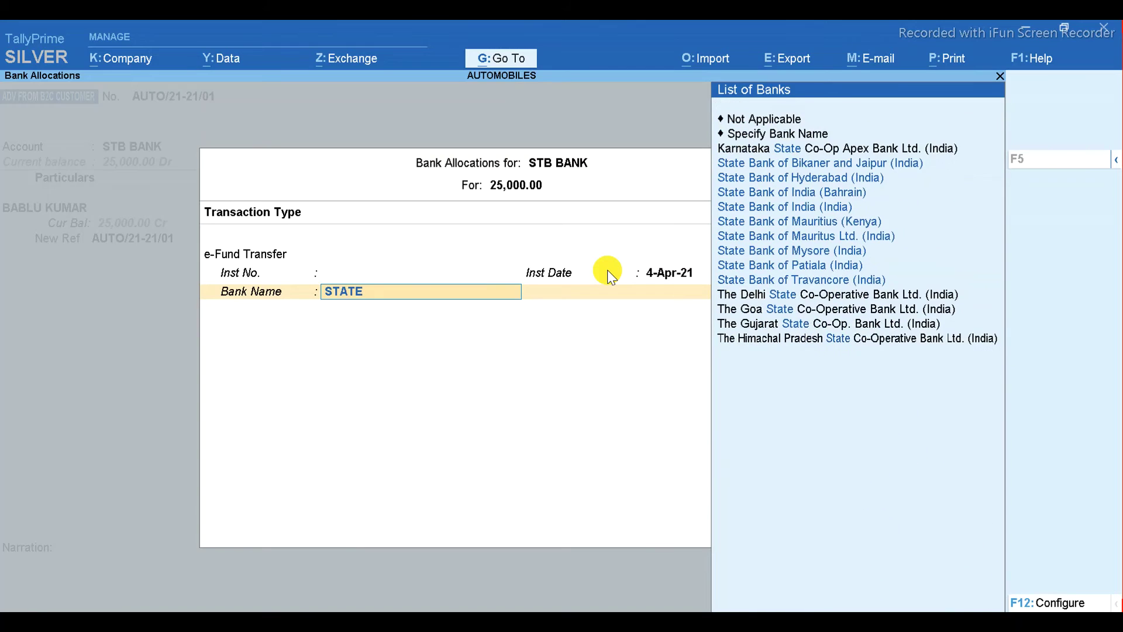
{"action": "key", "text": "Down"}
{"action": "key", "text": "Down"}
{"action": "key", "text": "Down"}
{"action": "key", "text": "Down"}
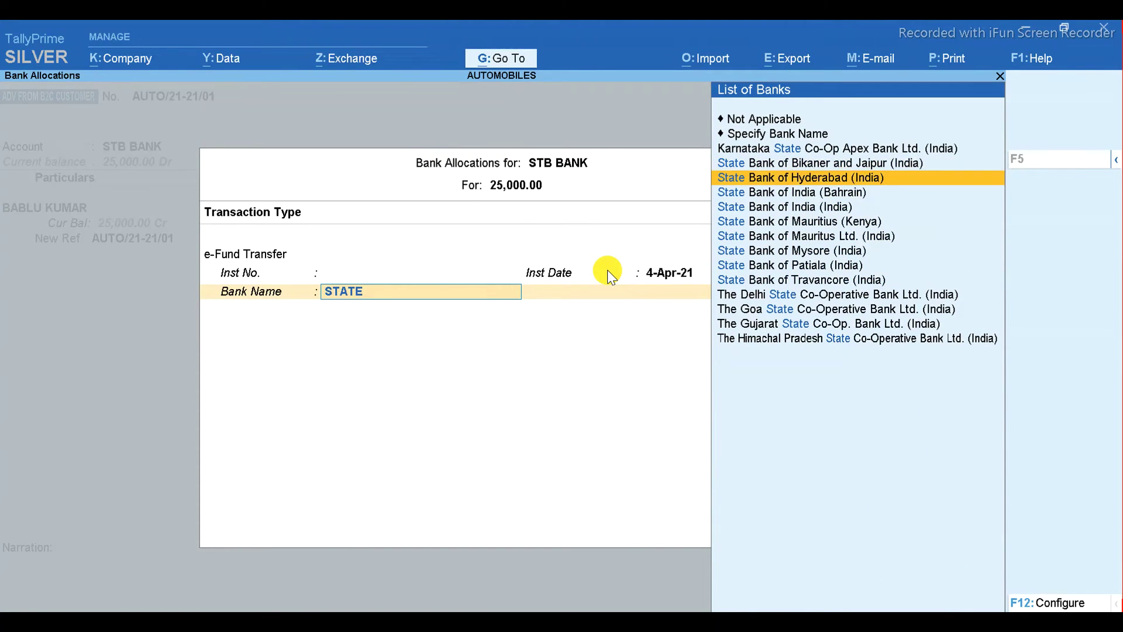
{"action": "key", "text": "Return"}
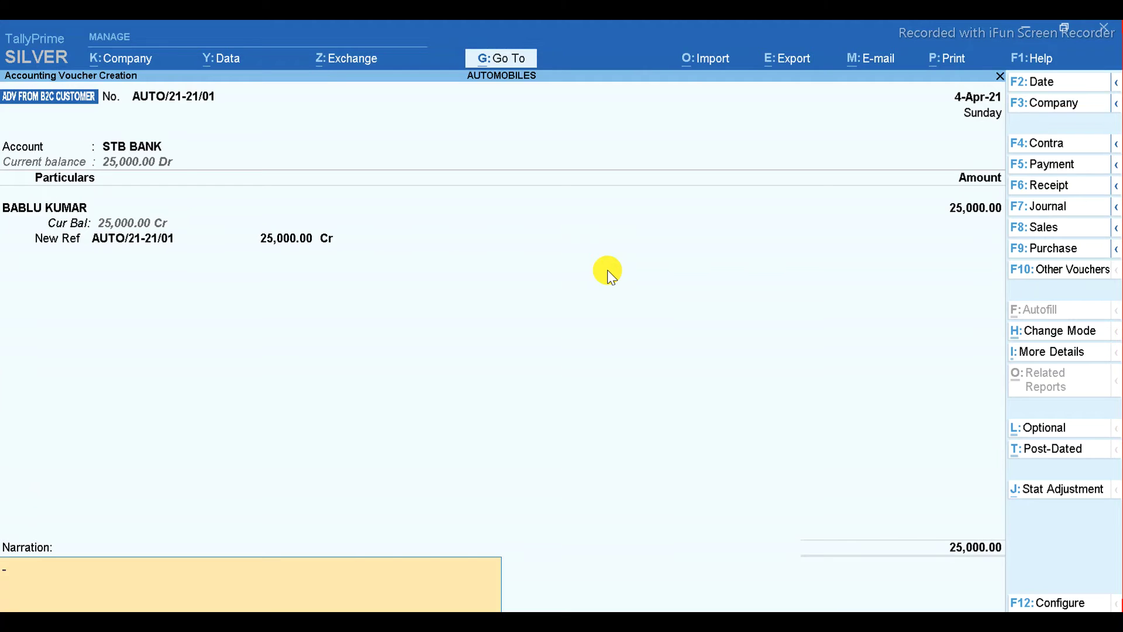
- Save the advance voucher with the narration 'BEING ADV FROM CUSTOMER'
{"action": "type", "text": "BEING ADV FROM"}
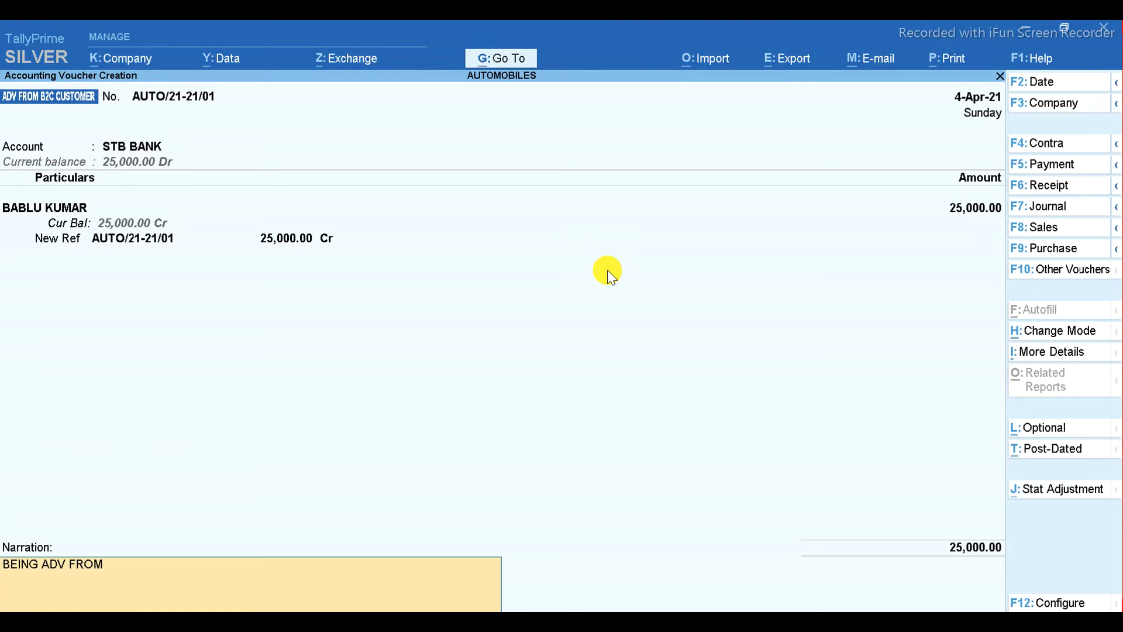
{"action": "type", "text": " CUSTOMER"}
{"action": "key", "text": "Return"}
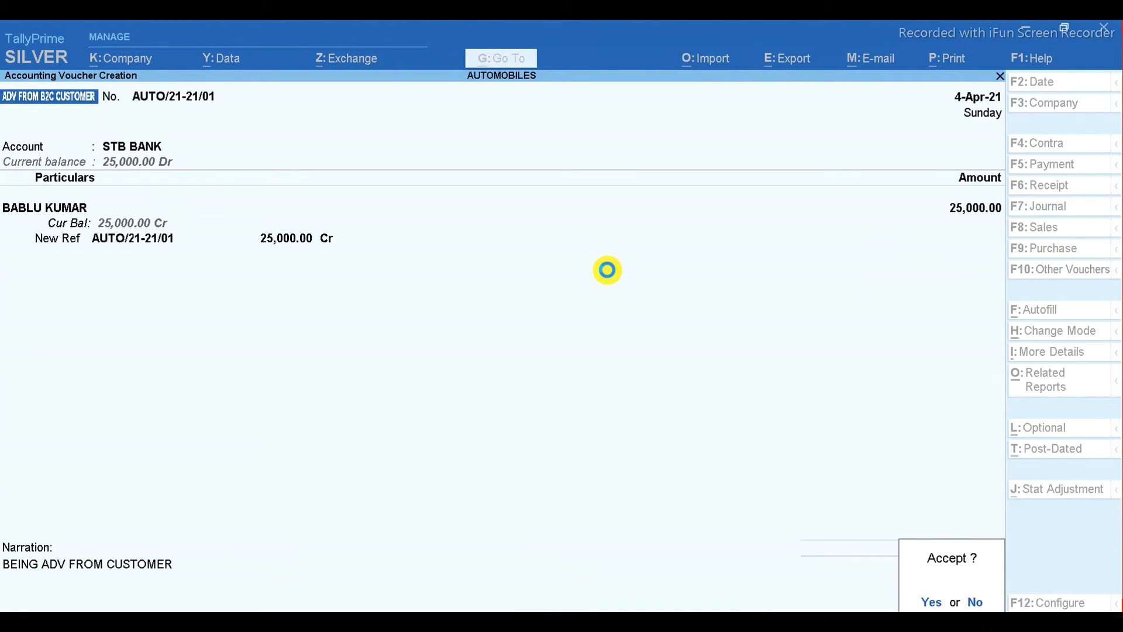
{"action": "key", "text": "y"}
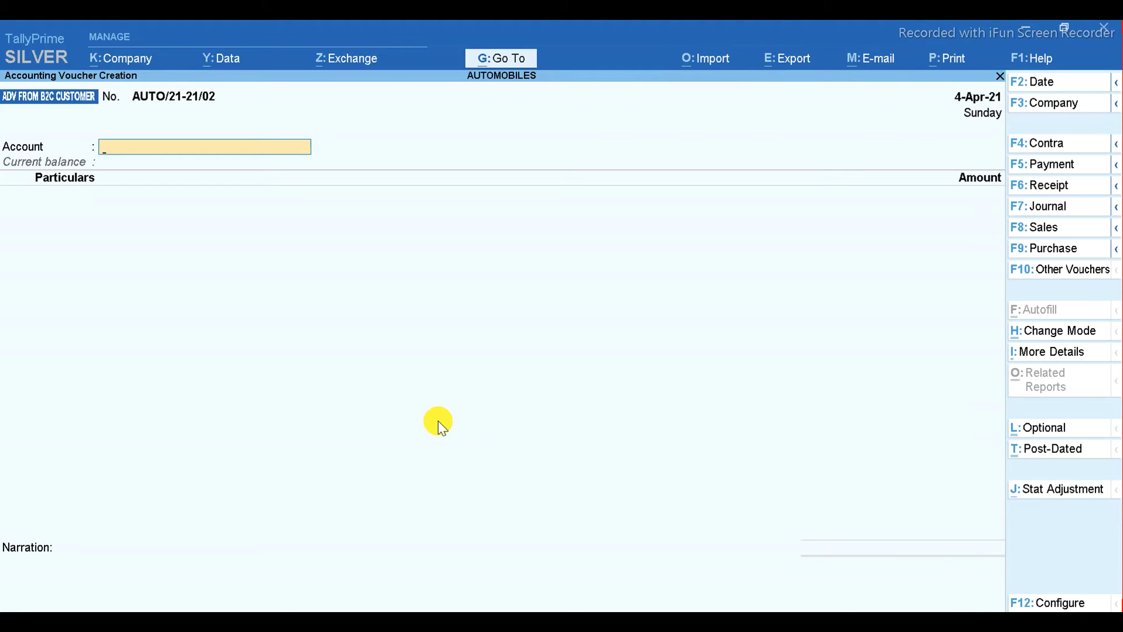
- Reopen voucher AUTO/21-21/01 from the customer's ledger in Account Books and bring up print options
{"action": "key", "text": "Escape"}
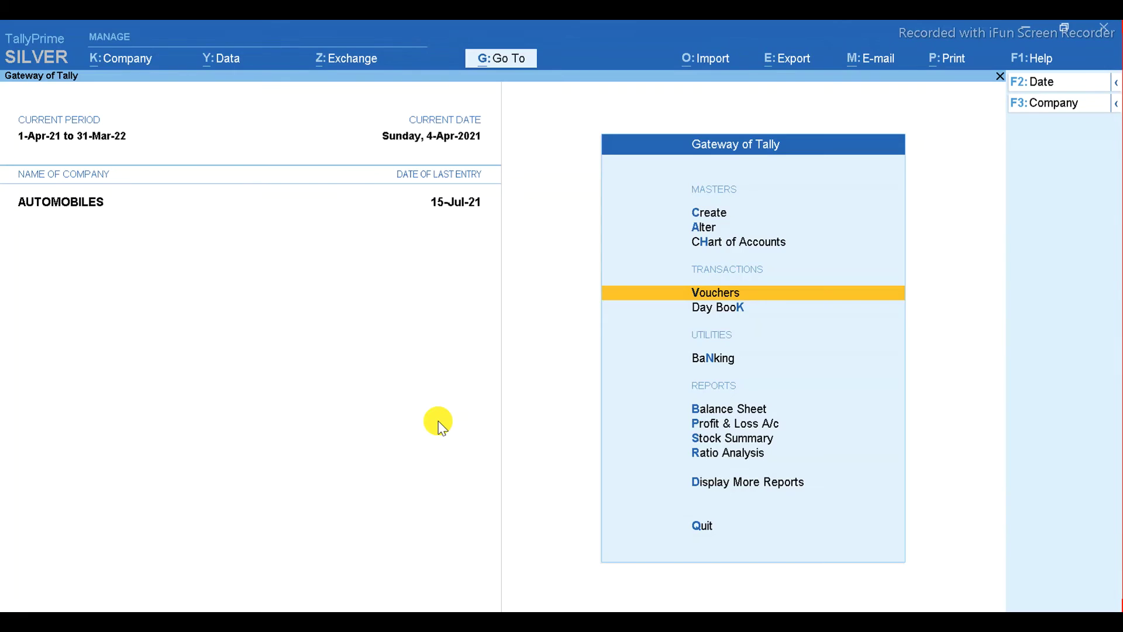
{"action": "key", "text": "d"}
{"action": "key", "text": "a"}
{"action": "key", "text": "l"}
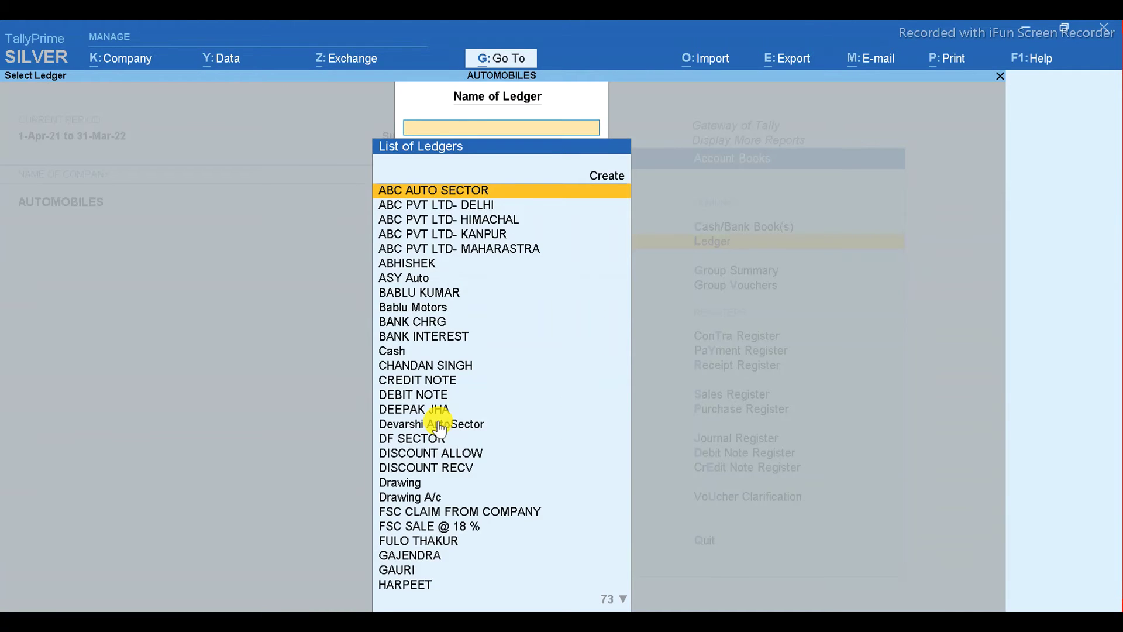
{"action": "type", "text": "BAB"}
{"action": "key", "text": "Return"}
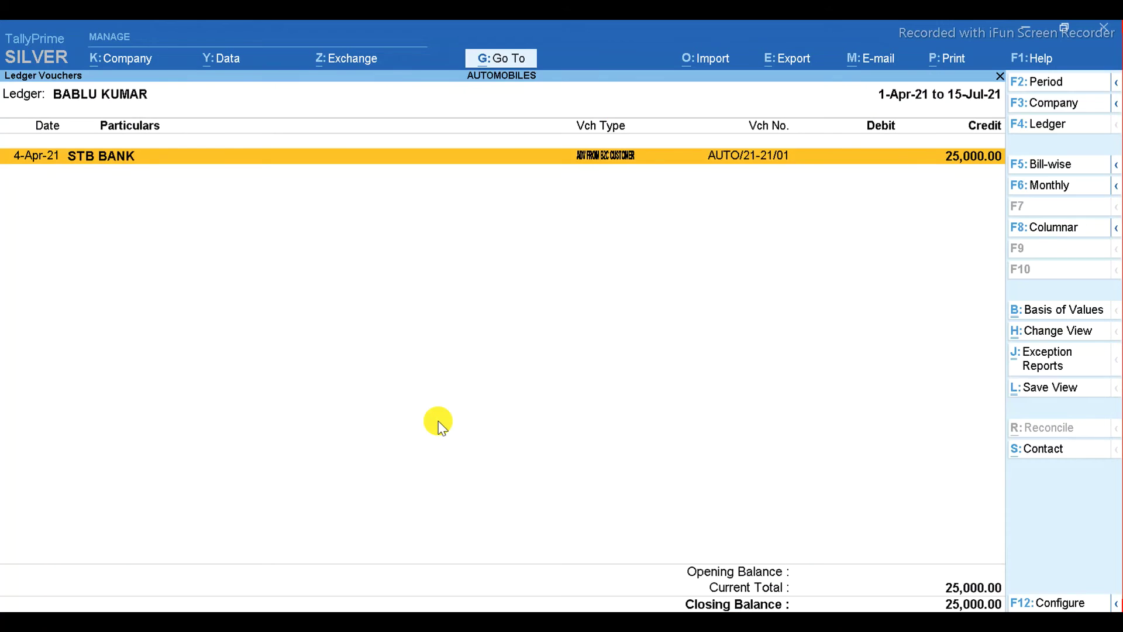
{"action": "key", "text": "Return"}
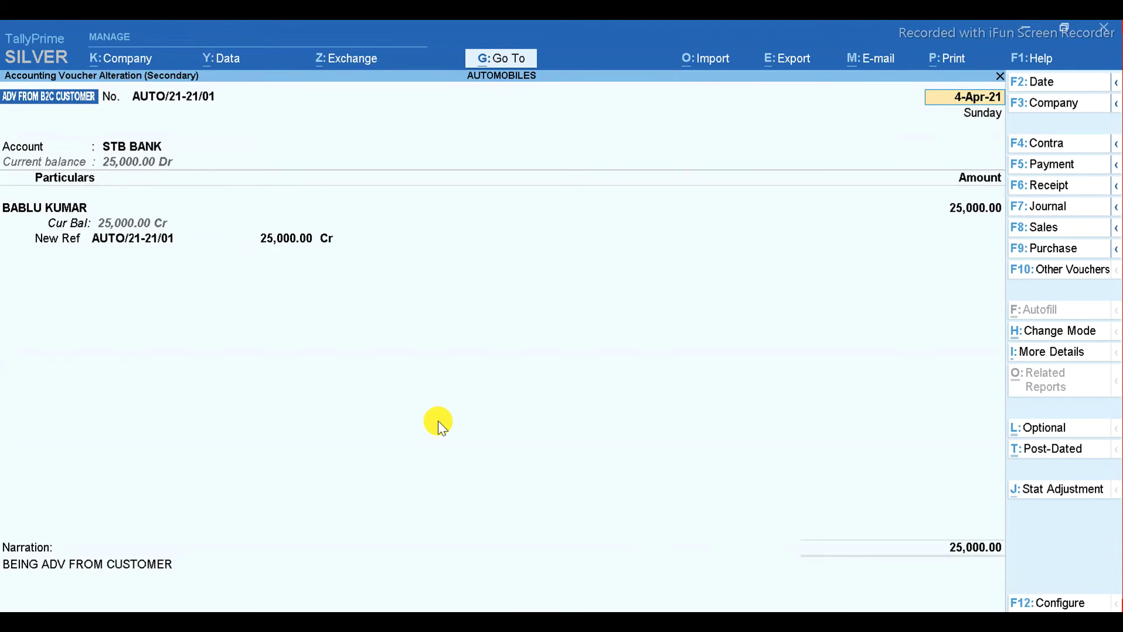
{"action": "key", "text": "alt+p"}
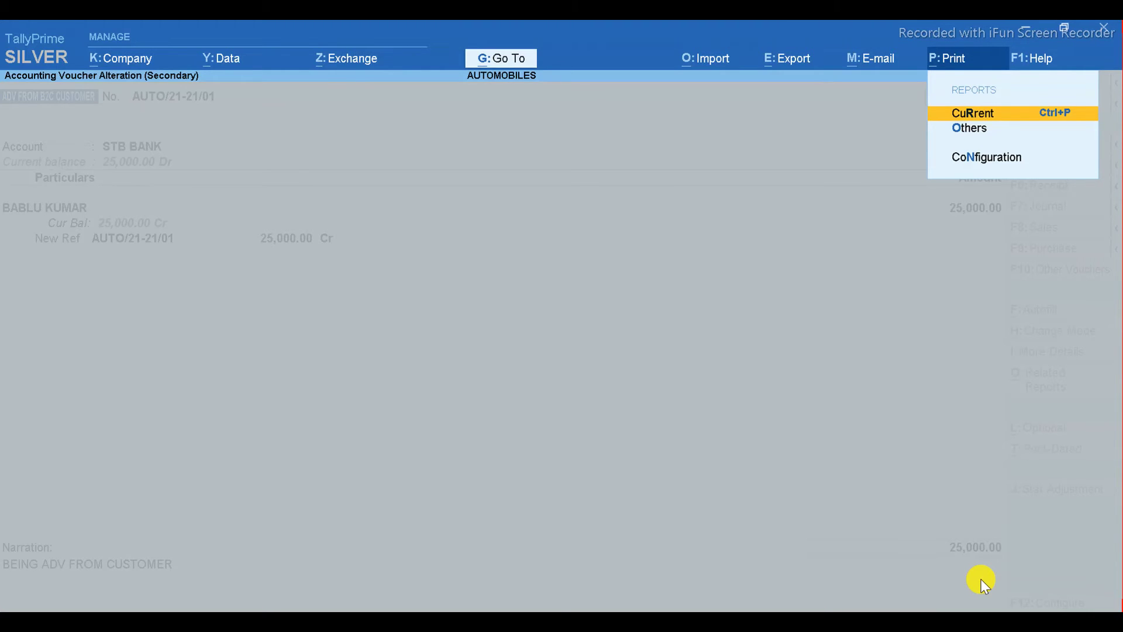
- Preview the current voucher as it will print, zooming in and back to full page
{"action": "key", "text": "Return"}
{"action": "key", "text": "Left"}
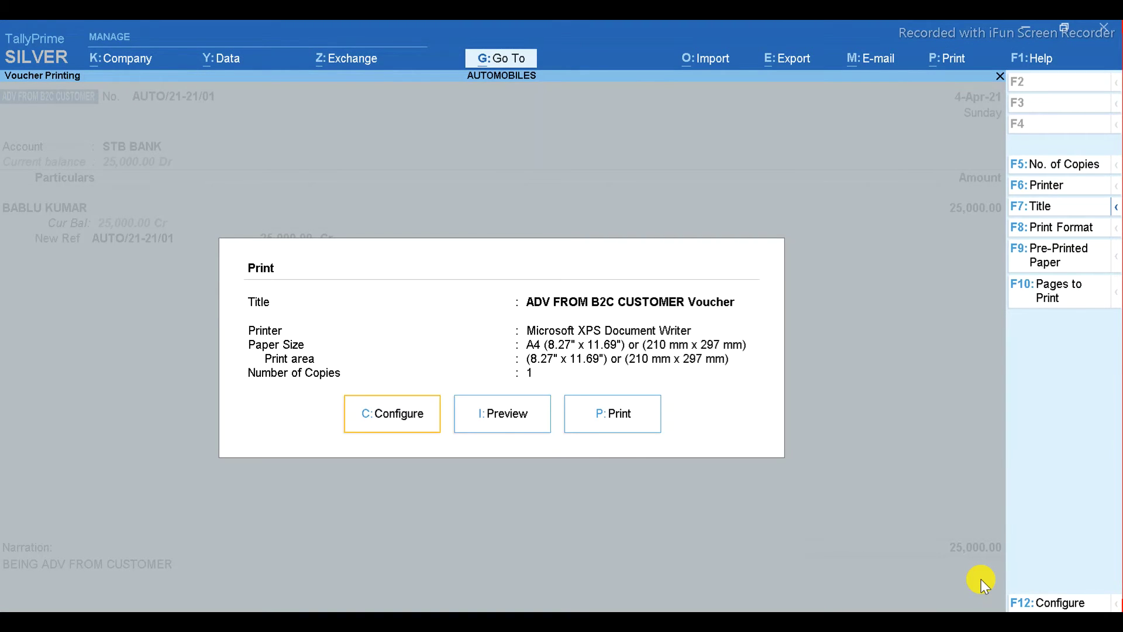
{"action": "key", "text": "Right"}
{"action": "key", "text": "Return"}
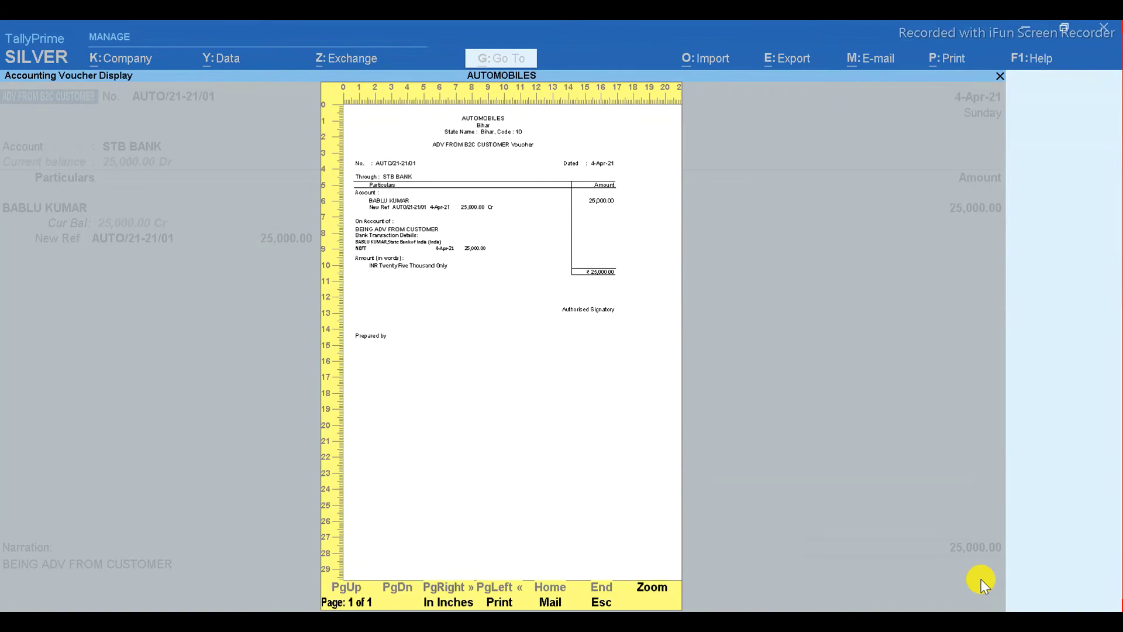
{"action": "left_click", "coordinate": [651, 600]}
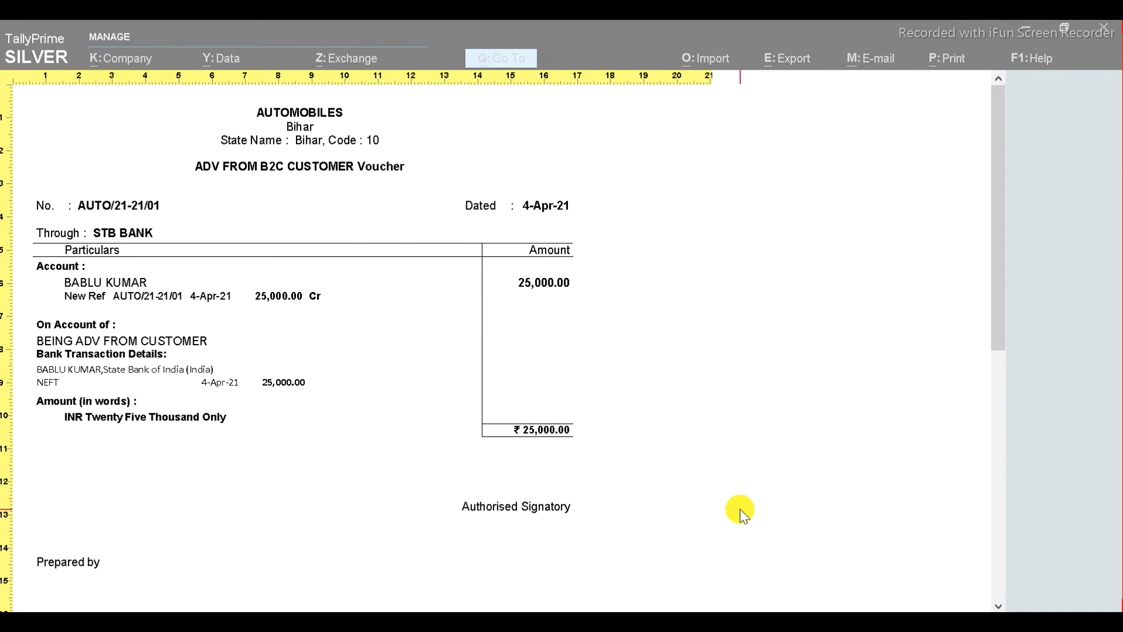
{"action": "key", "text": "z"}
- Back out to the Gateway of Tally and switch to Excel's ADV B2C sheet
{"action": "key", "text": "Escape"}
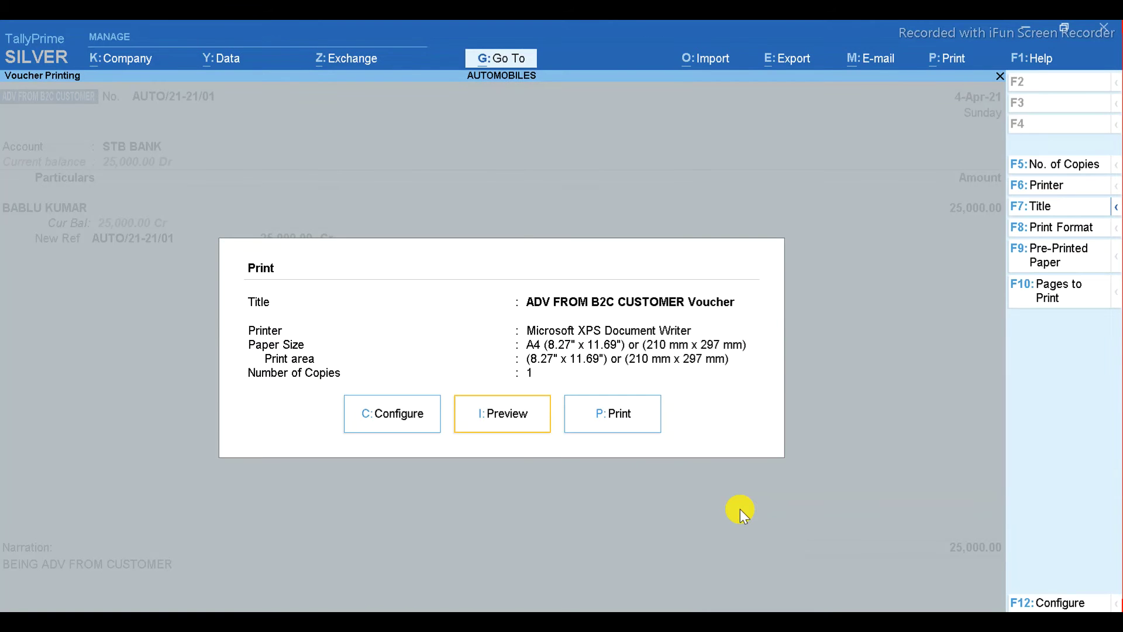
{"action": "key", "text": "Escape"}
{"action": "key", "text": "Escape"}
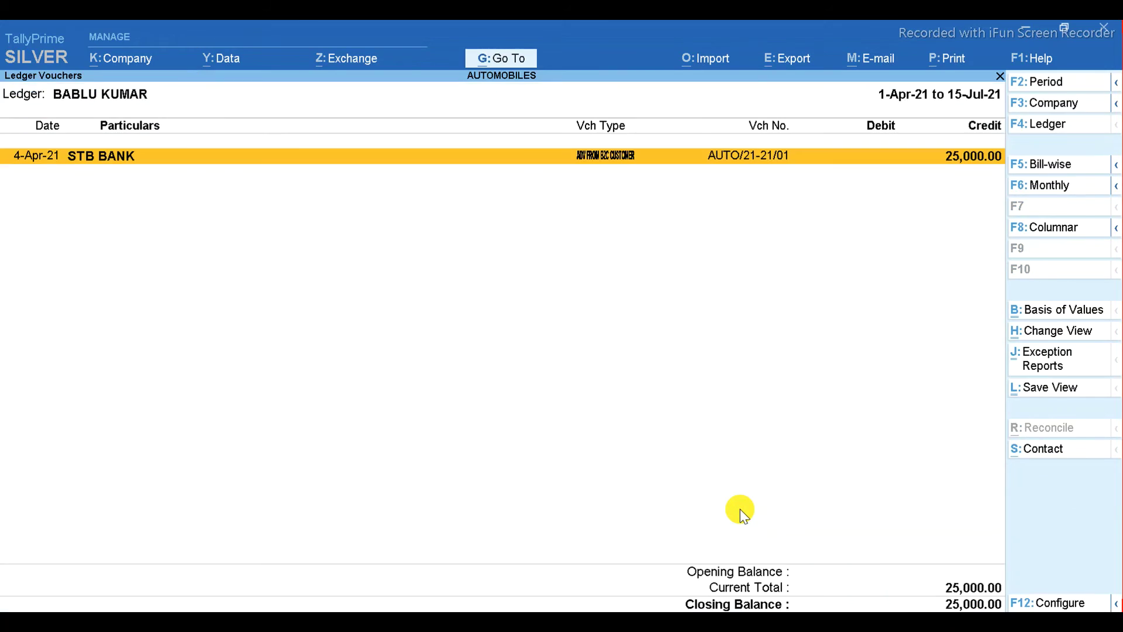
{"action": "key", "text": "Escape"}
{"action": "key", "text": "Escape"}
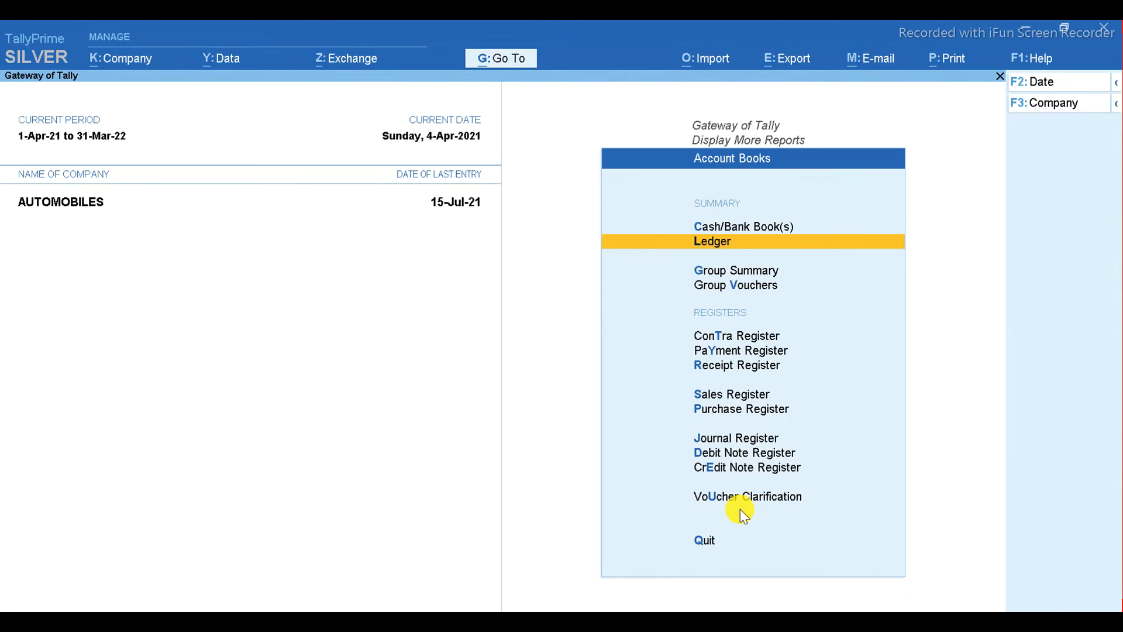
{"action": "key", "text": "Escape"}
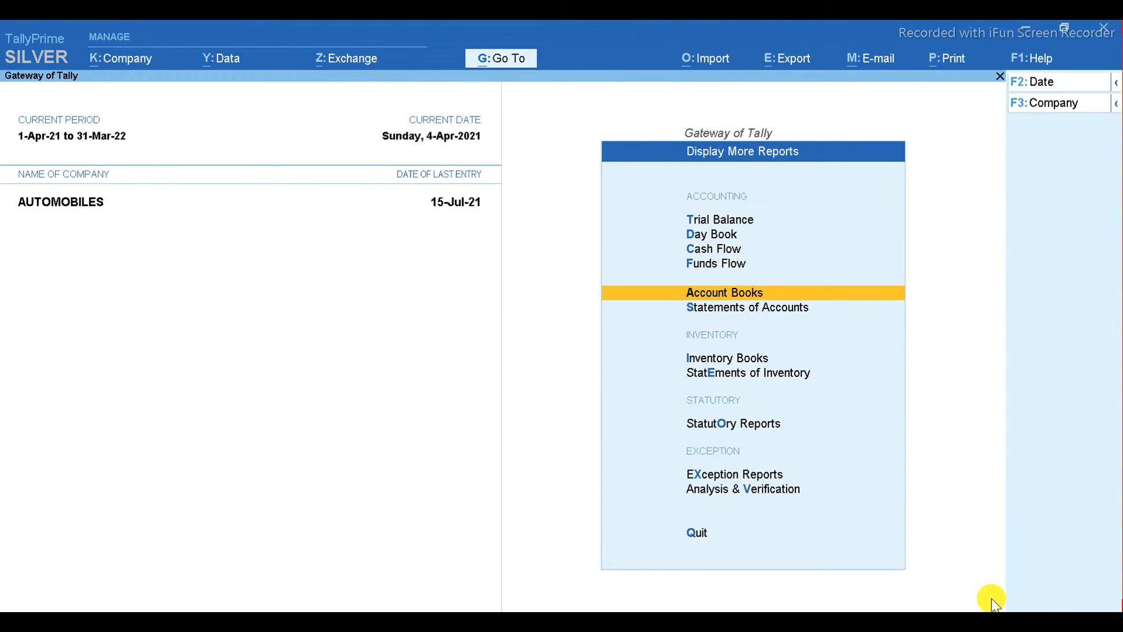
{"action": "key", "text": "Escape"}
{"action": "key", "text": "alt+Tab"}
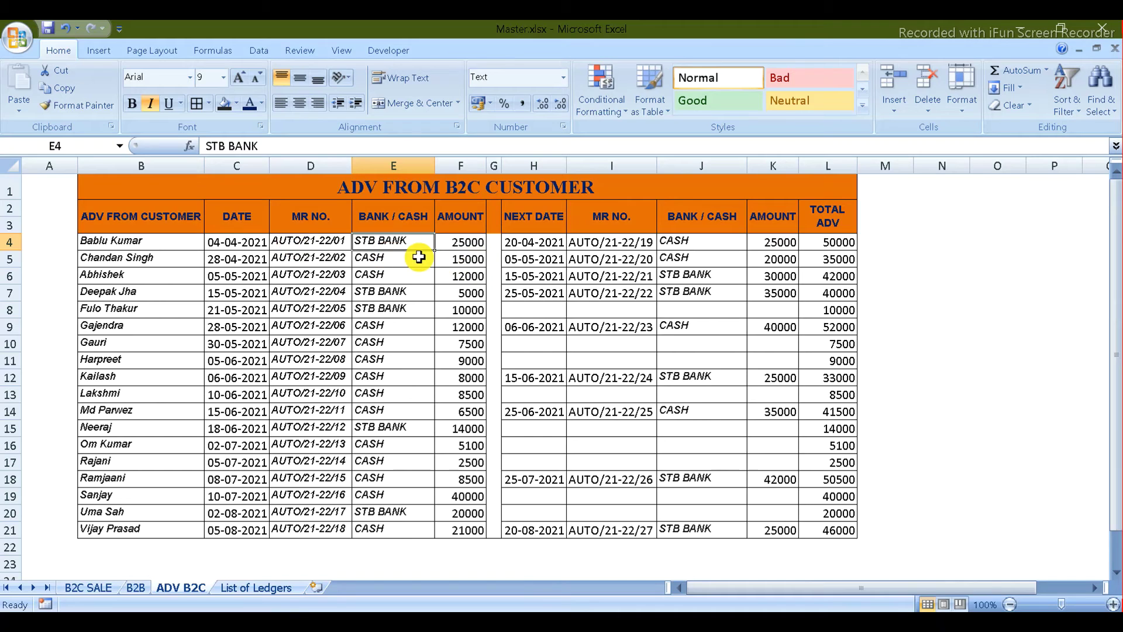
- Start a new advance voucher dated 28-Apr-21 with Cash account and the second customer as party
{"action": "key", "text": "alt+Tab"}
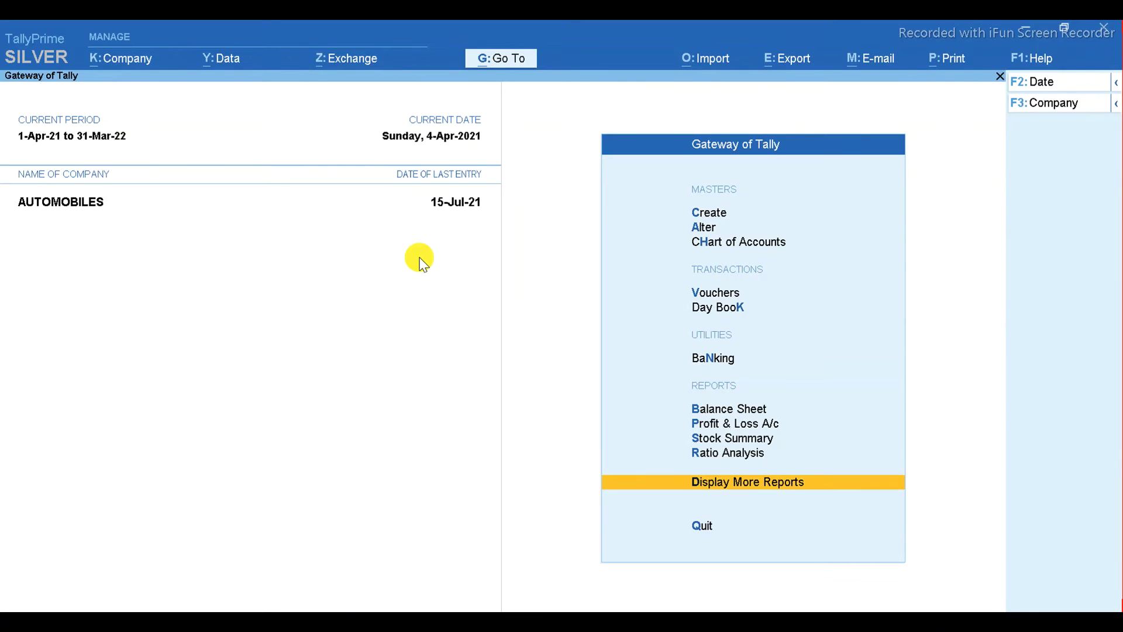
{"action": "key", "text": "v"}
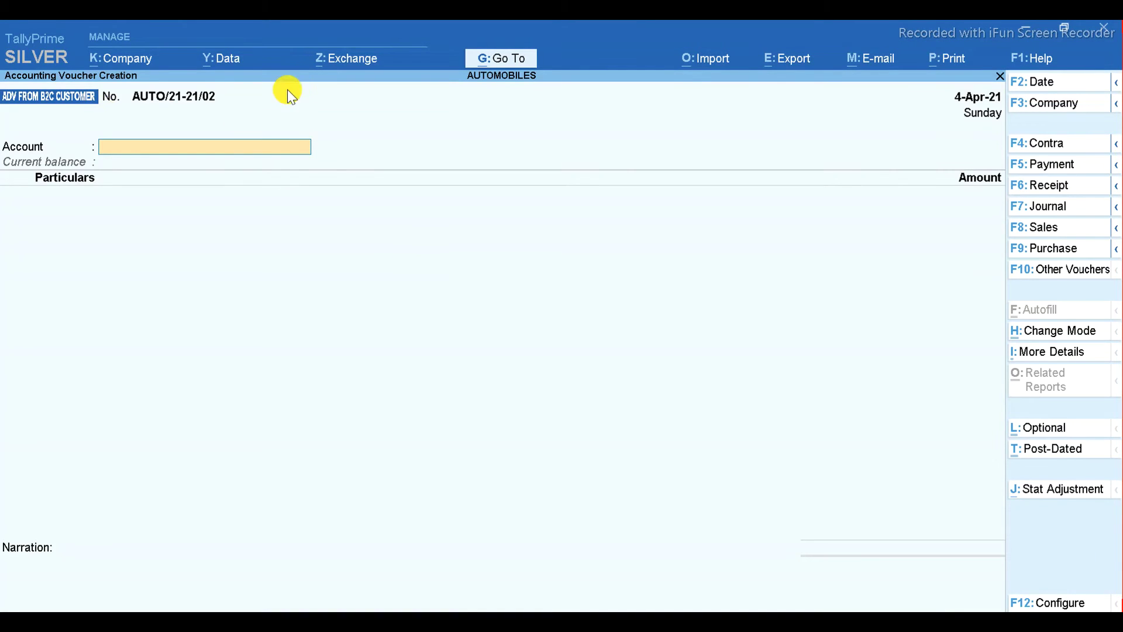
{"action": "key", "text": "alt+Tab"}
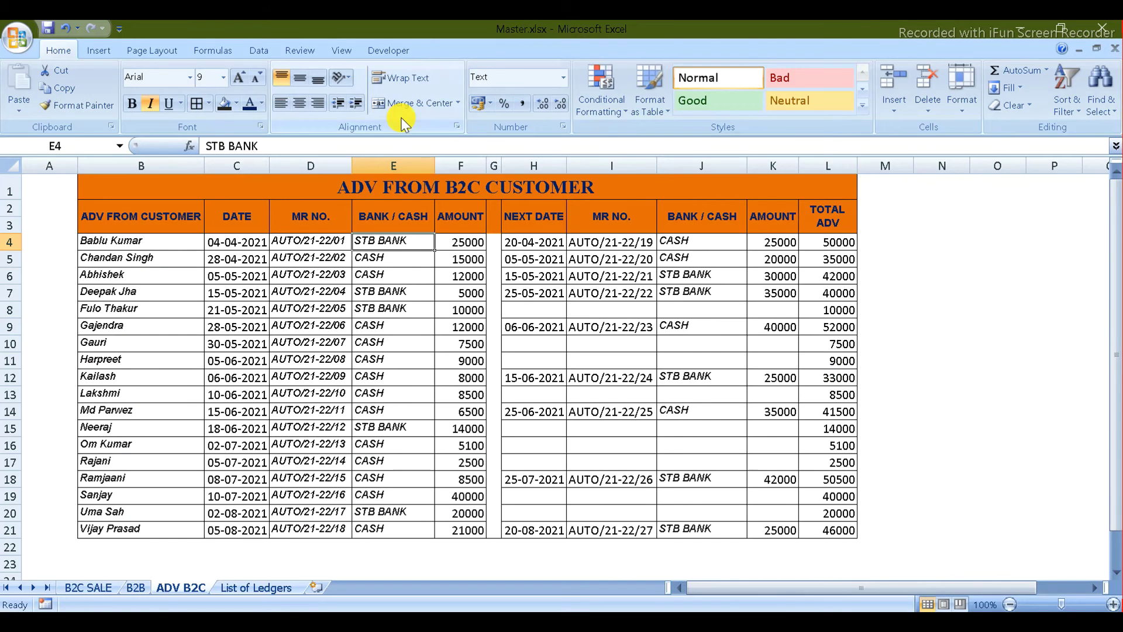
{"action": "key", "text": "alt+Tab"}
{"action": "key", "text": "F2"}
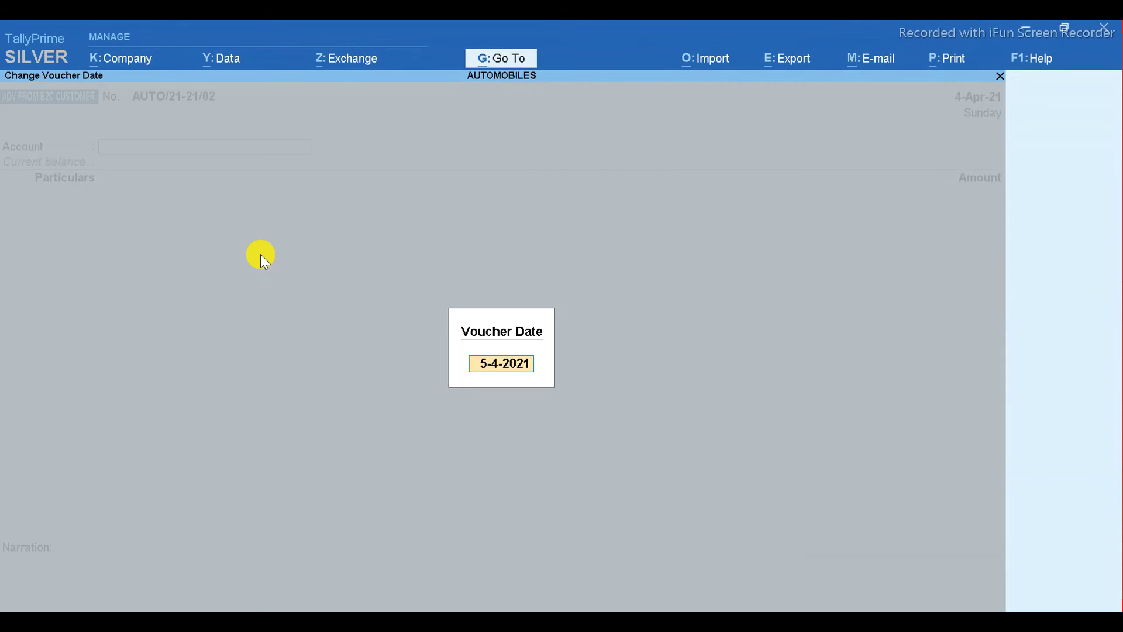
{"action": "type", "text": "28"}
{"action": "key", "text": "Return"}
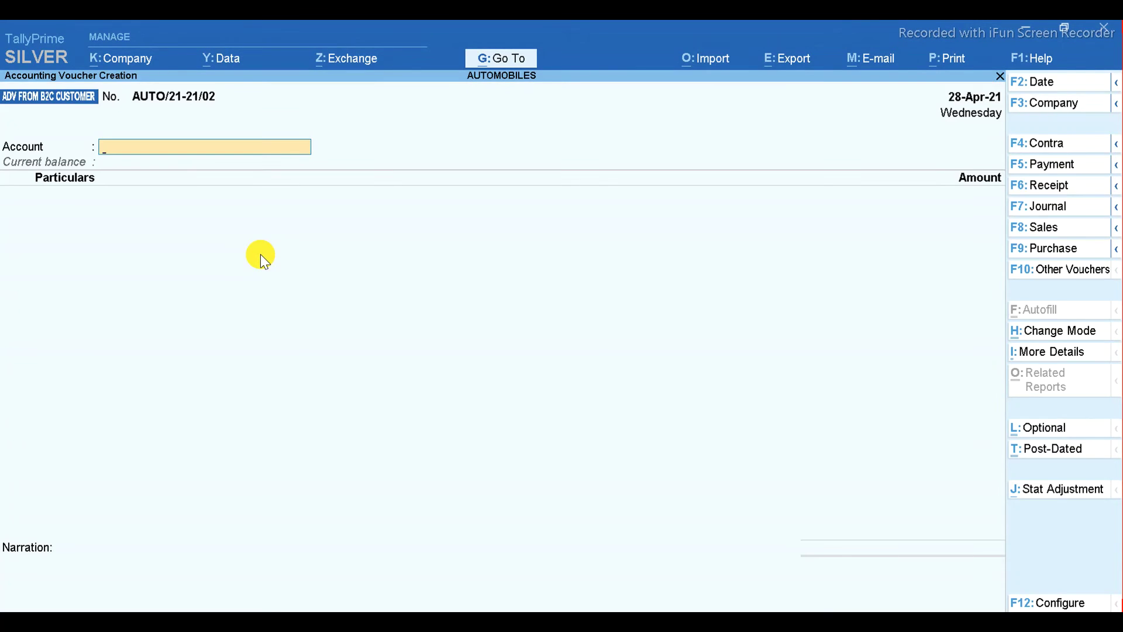
{"action": "type", "text": "C"}
{"action": "key", "text": "Return"}
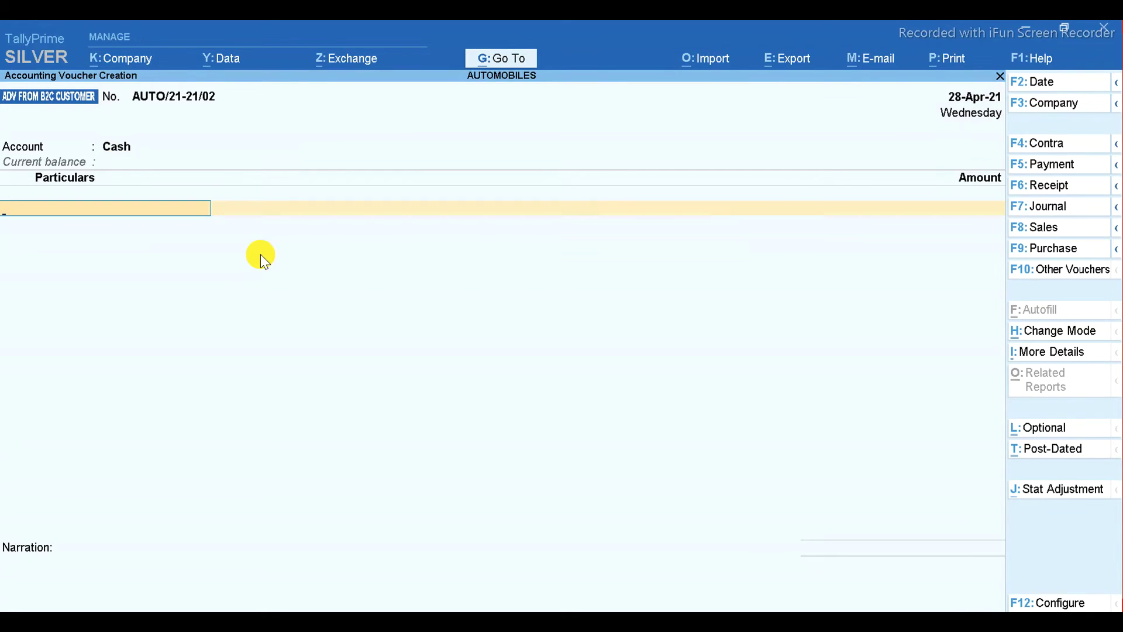
{"action": "key", "text": "alt+Tab"}
{"action": "key", "text": "alt+Tab"}
{"action": "type", "text": "CHA"}
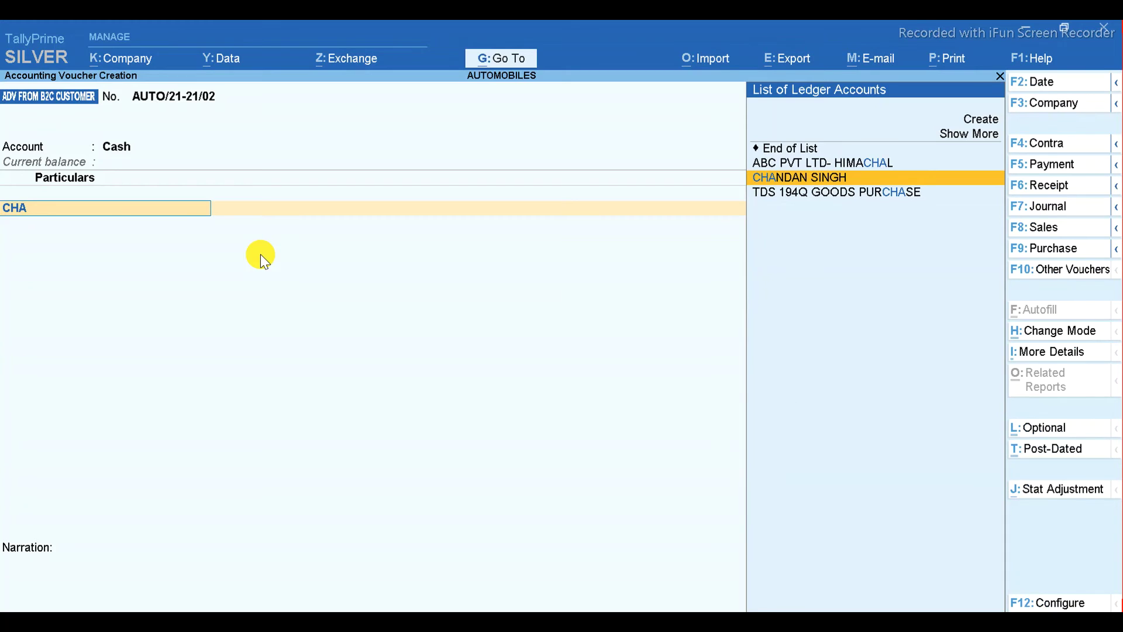
{"action": "key", "text": "Return"}
- Enter 15,000 as a New Ref bill, add narration 'BEING ADV FROM CUSTOMER', and save
{"action": "key", "text": "alt+Tab"}
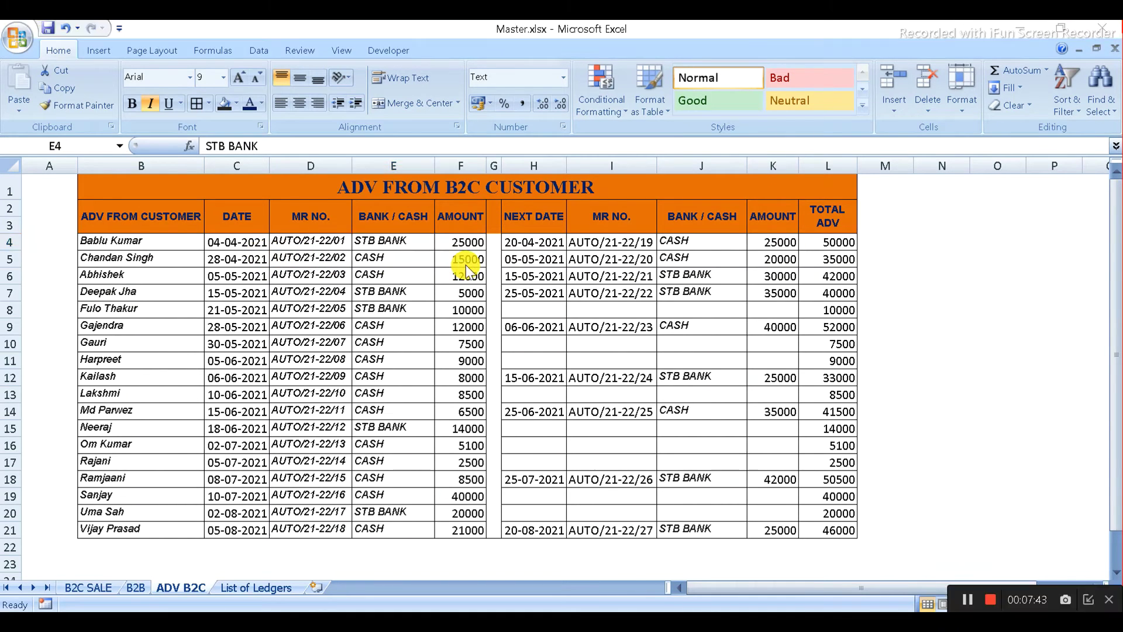
{"action": "key", "text": "alt+Tab"}
{"action": "type", "text": "15000"}
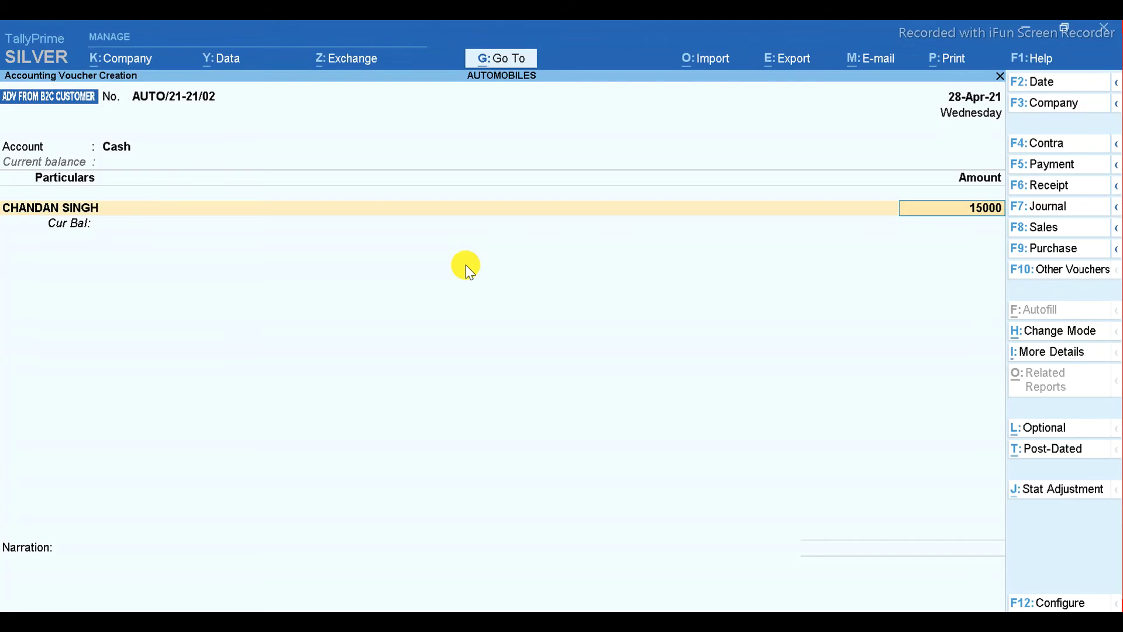
{"action": "key", "text": "Return"}
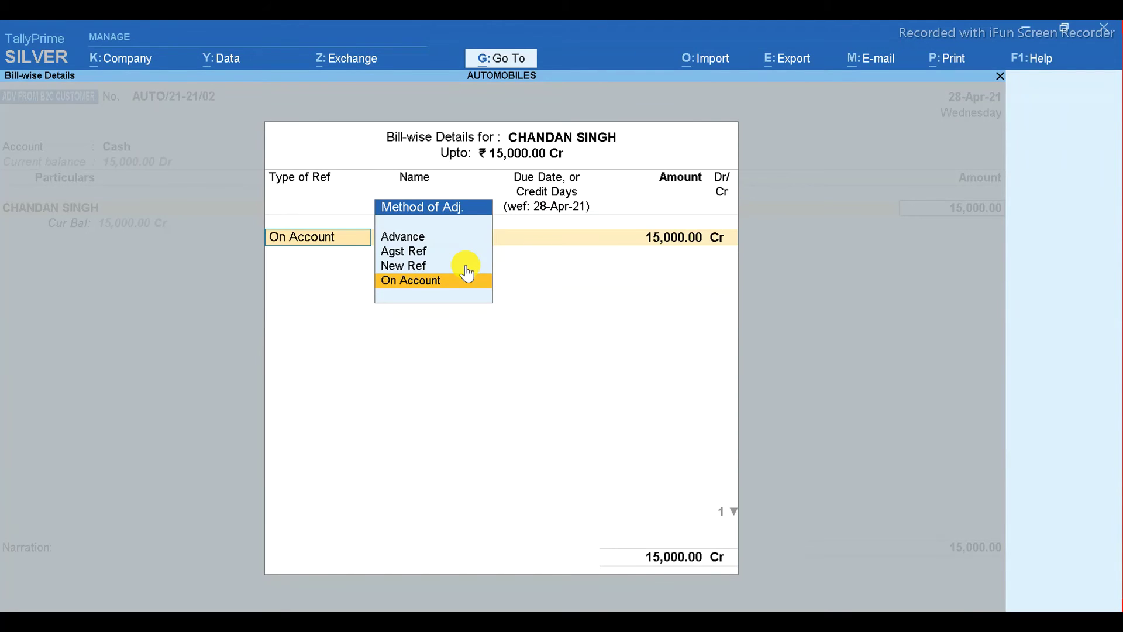
{"action": "left_click", "coordinate": [468, 267]}
{"action": "key", "text": "Return"}
{"action": "key", "text": "Return"}
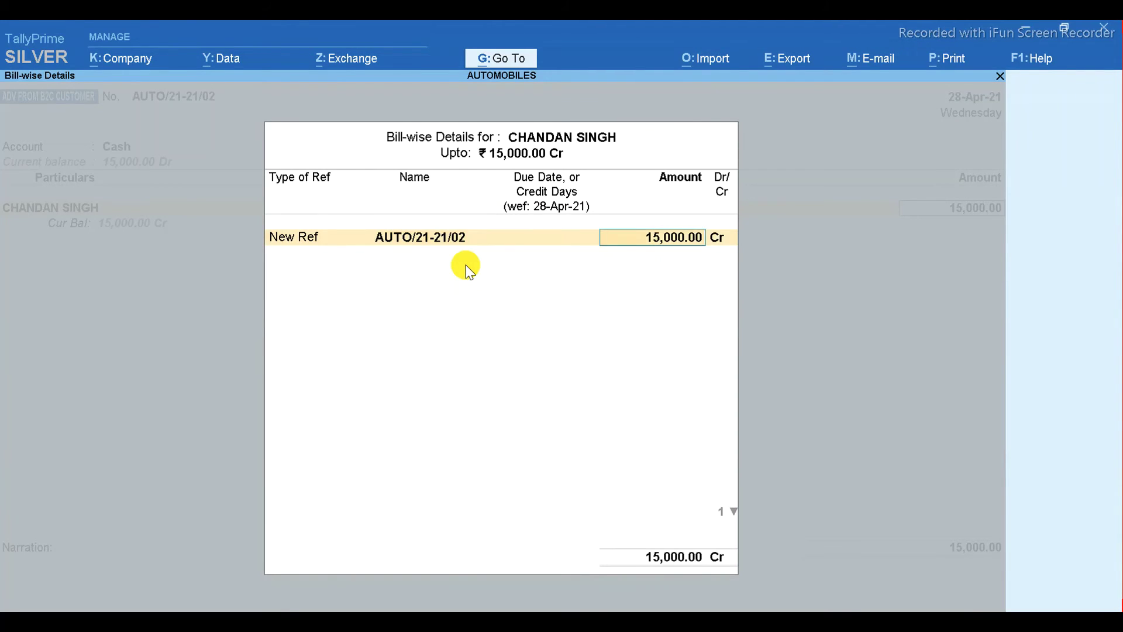
{"action": "key", "text": "Return"}
{"action": "key", "text": "Return"}
{"action": "key", "text": "Return"}
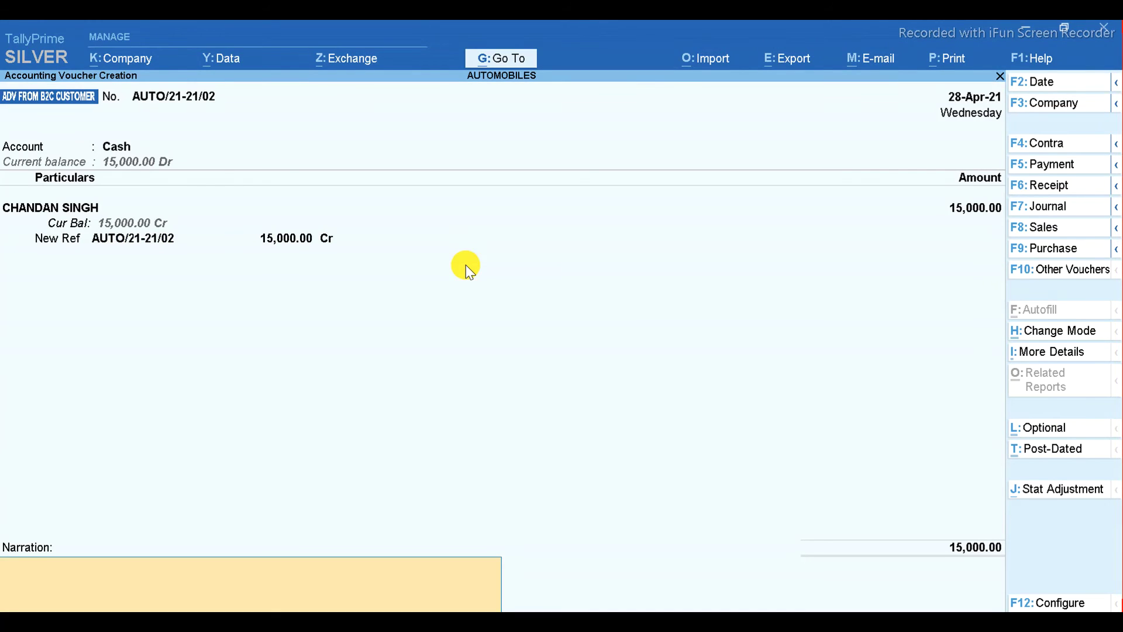
{"action": "type", "text": "BEING ADV FROM"}
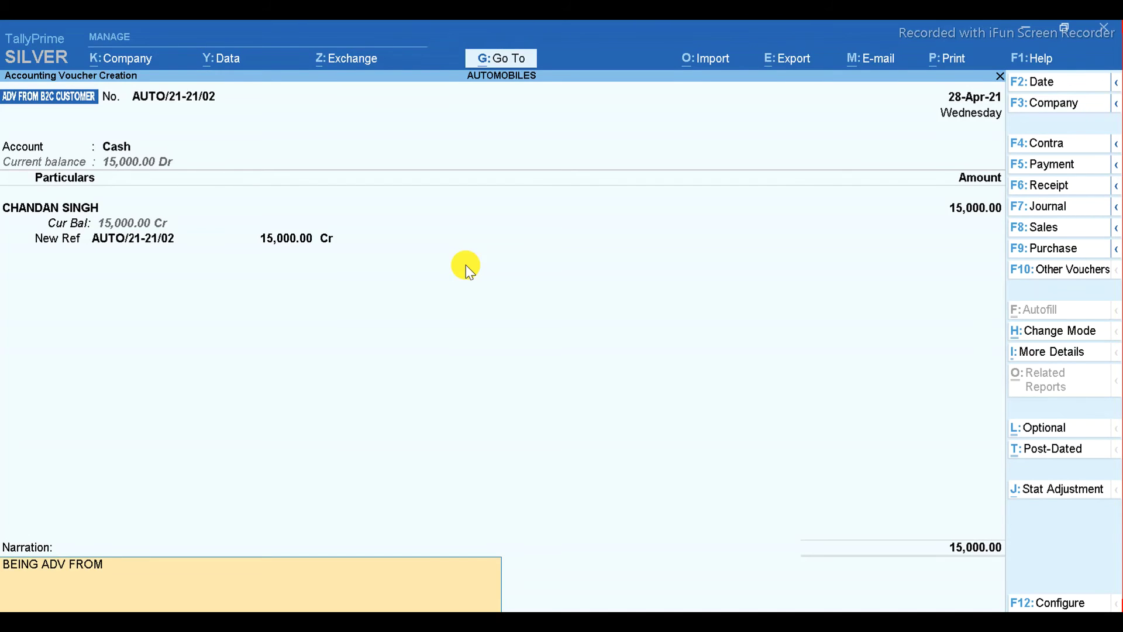
{"action": "type", "text": " CUSTOMER"}
{"action": "key", "text": "Return"}
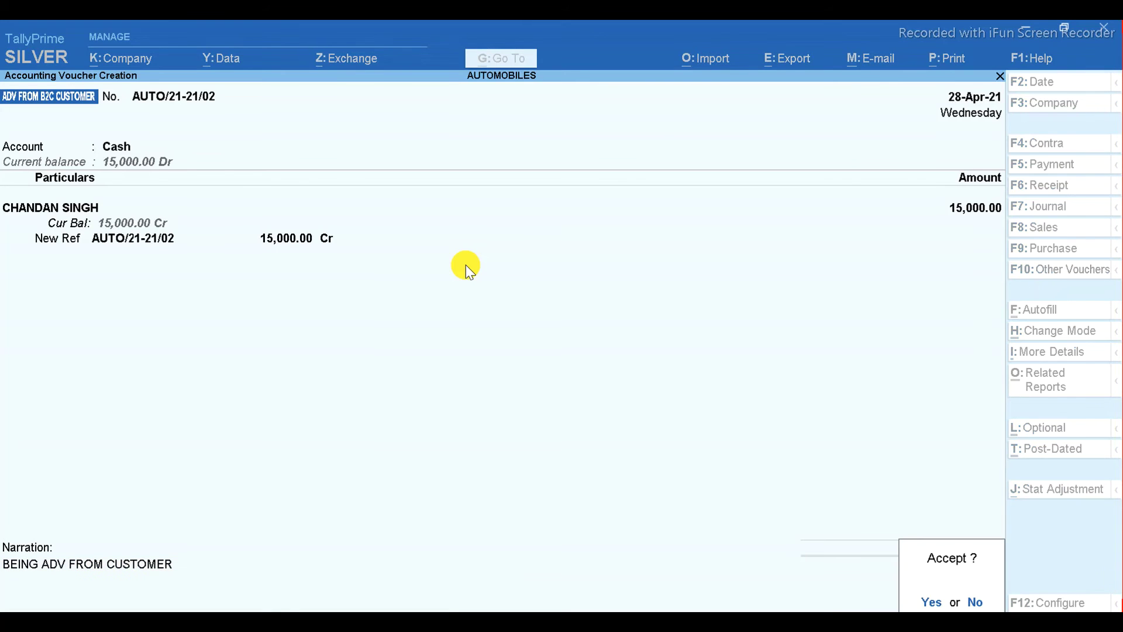
{"action": "key", "text": "Return"}
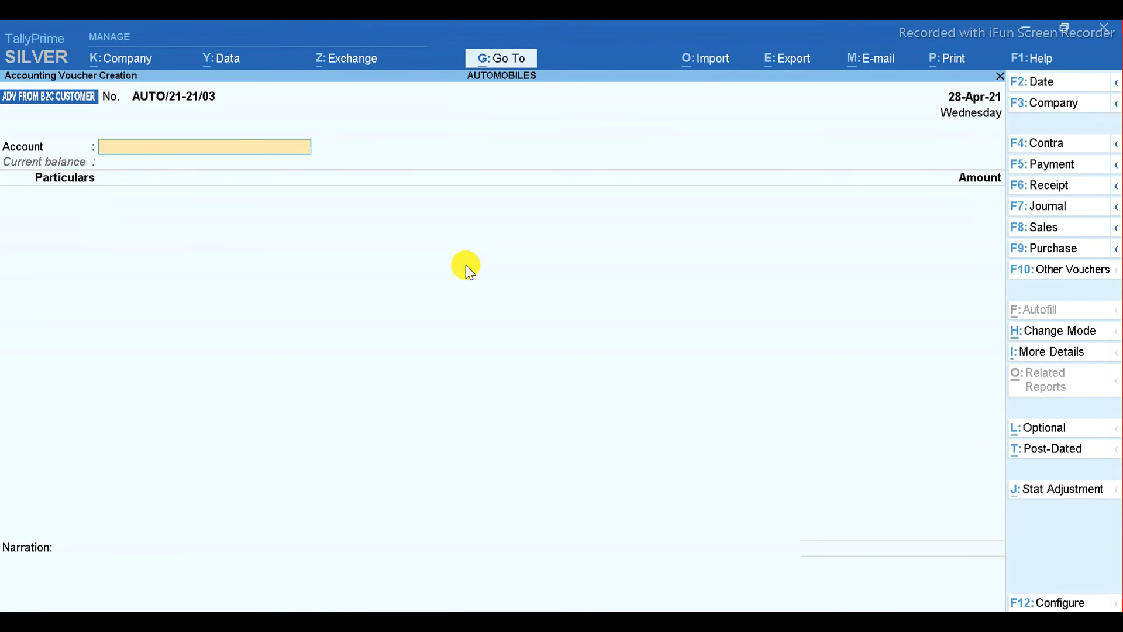
- Check receipt numbers in Excel's ADV B2C sheet, then bring TallyPrime's Day Book of AUTO/21-21/01–27 forward
{"action": "key", "text": "alt+Tab"}
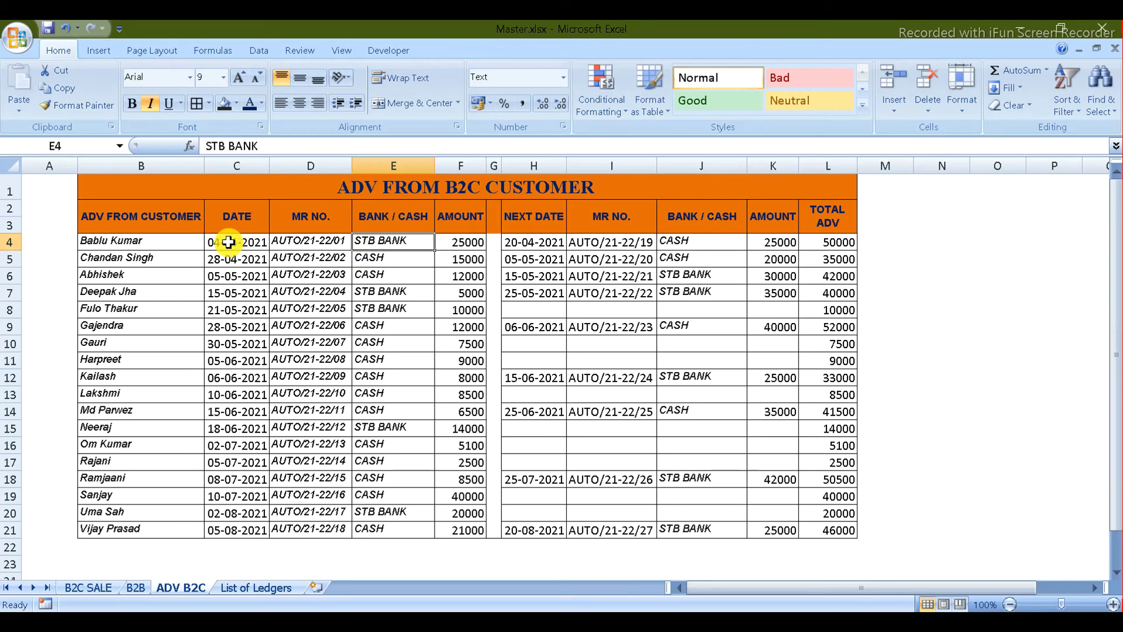
{"action": "left_click", "coordinate": [607, 247]}
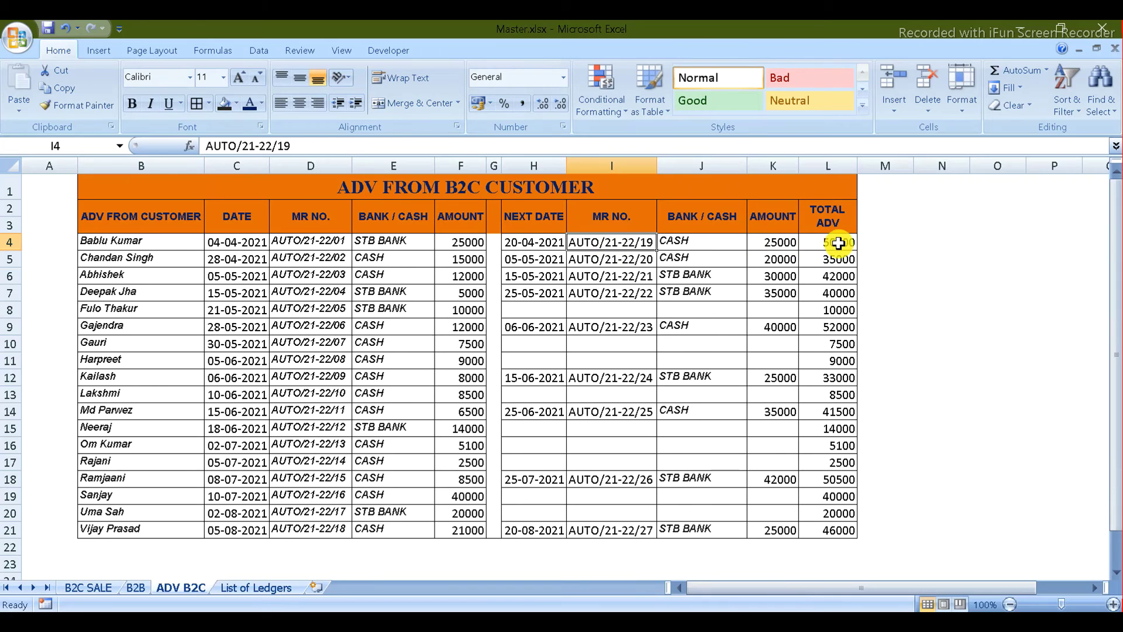
{"action": "key", "text": "alt+Tab"}
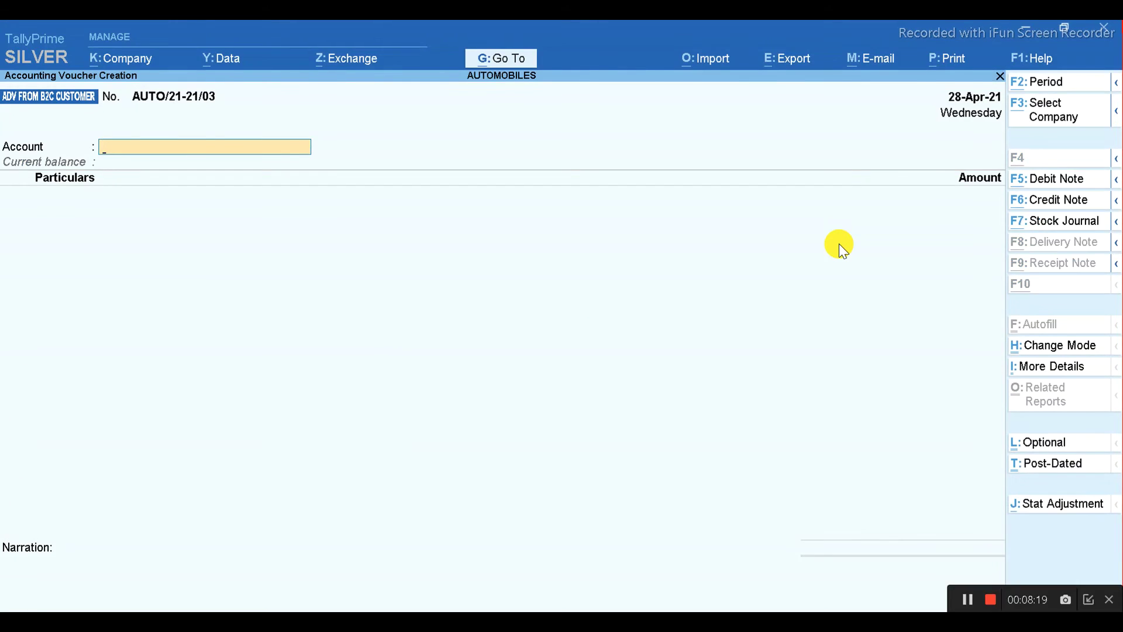
{"action": "key", "text": "alt+Tab"}
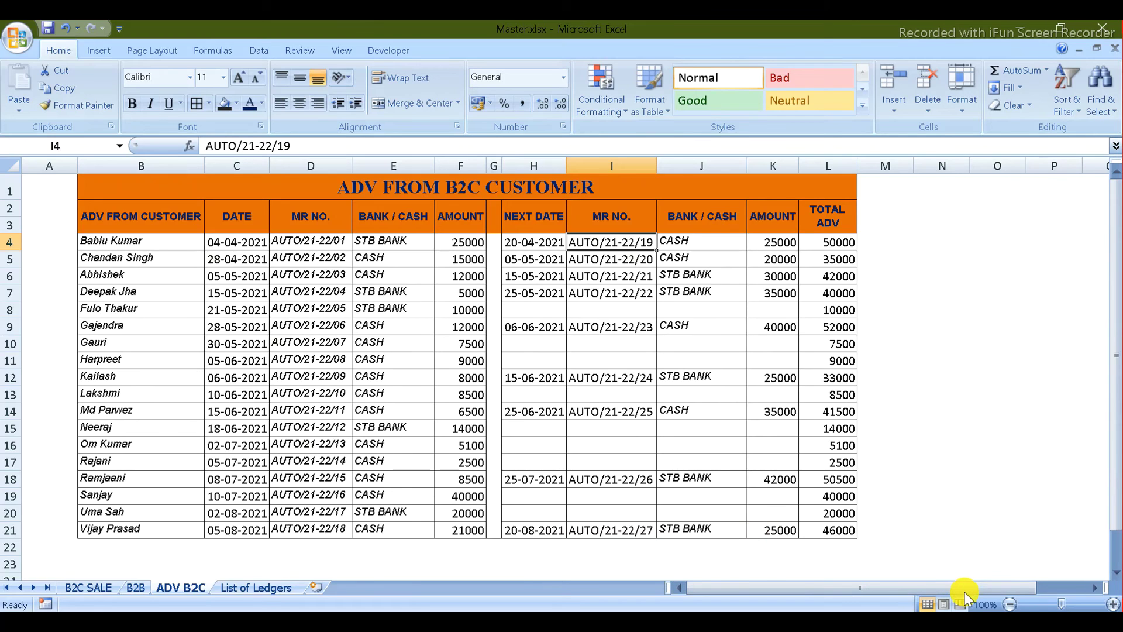
{"action": "key", "text": "alt+Tab"}
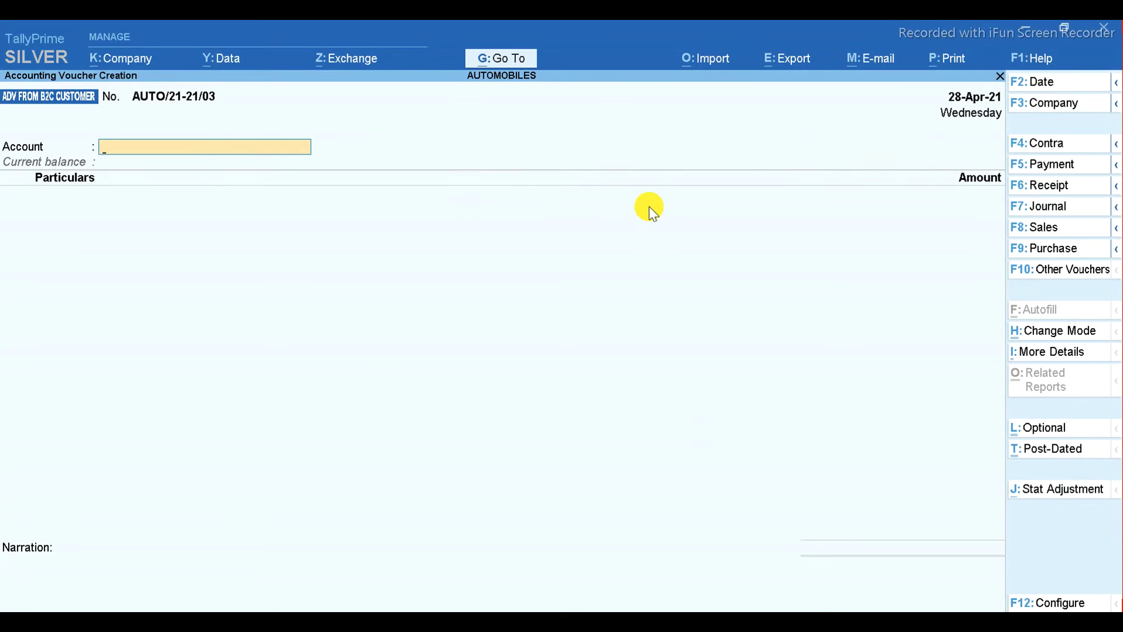
{"action": "key", "text": "alt+Tab"}
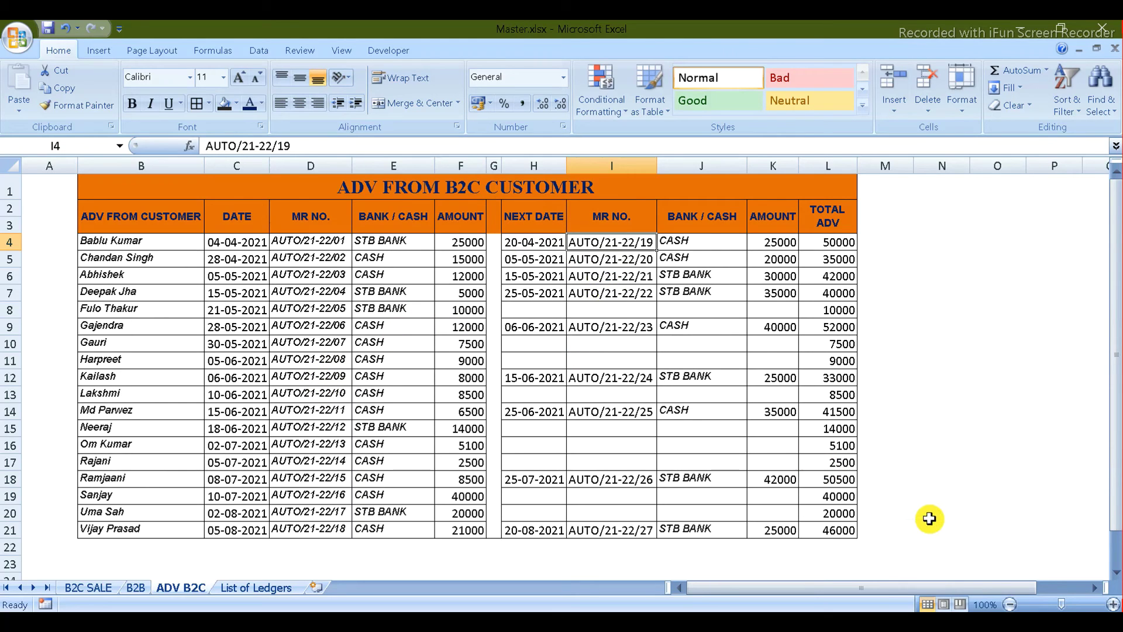
{"action": "left_click", "coordinate": [965, 598]}
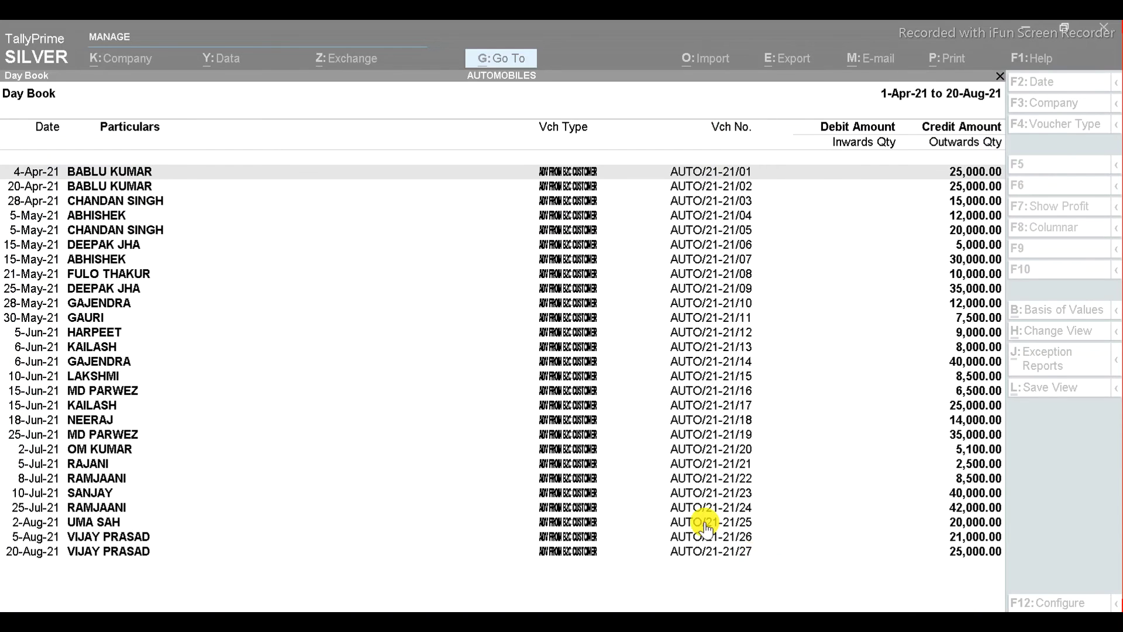
- Reopen the Day Book and set its period from 1-4-21 to 20-Aug-21
{"action": "left_click", "coordinate": [707, 524]}
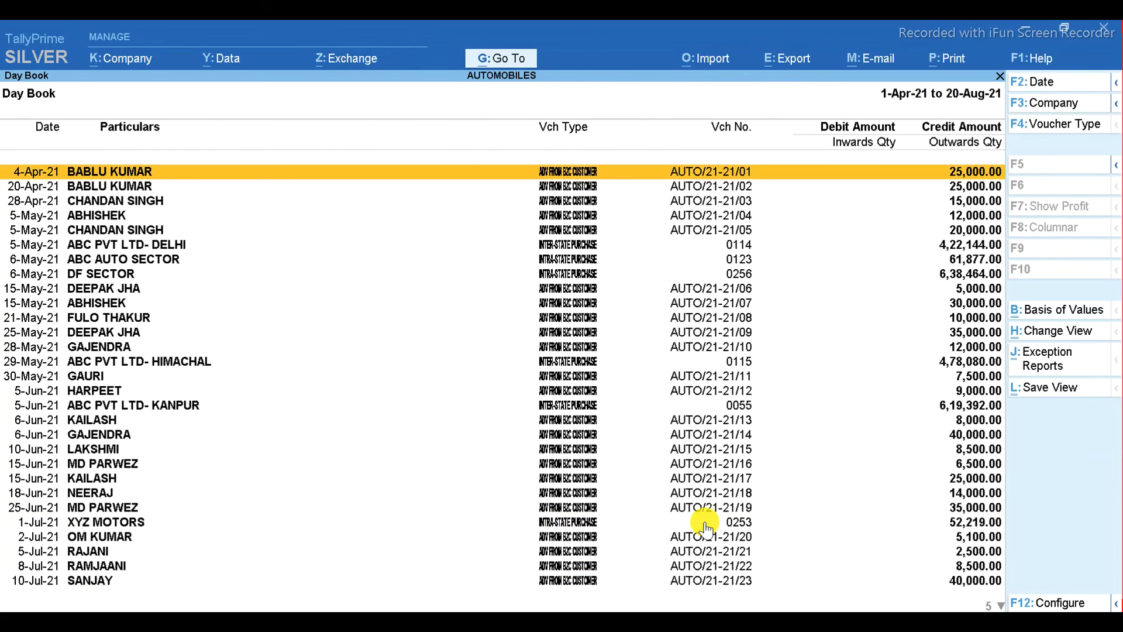
{"action": "key", "text": "Escape"}
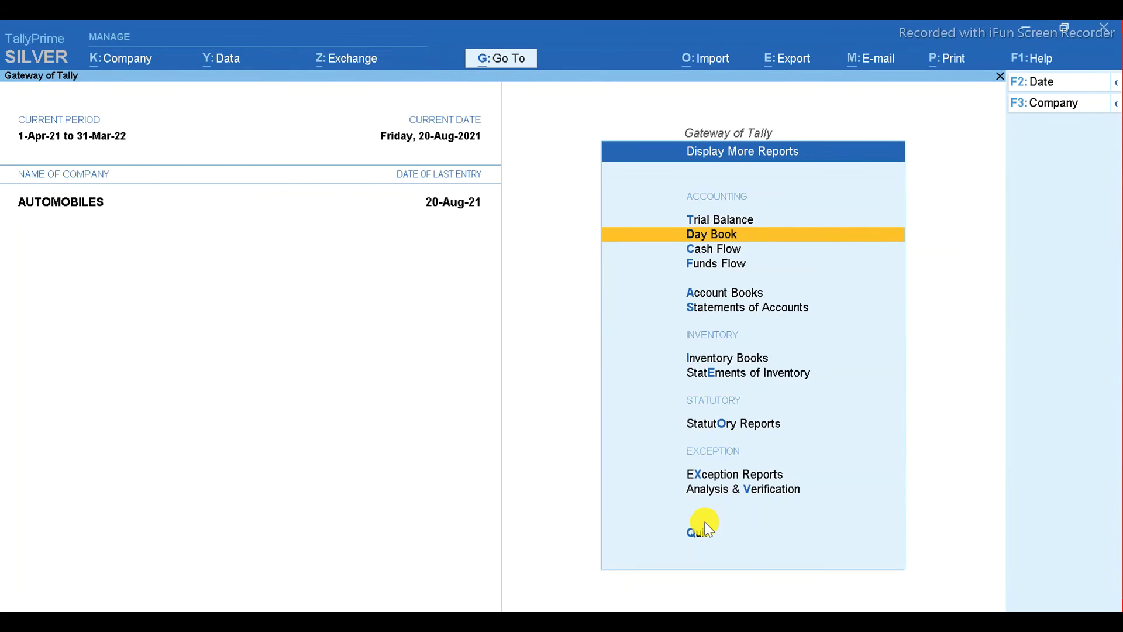
{"action": "key", "text": "Return"}
{"action": "key", "text": "F2"}
{"action": "key", "text": "BackSpace"}
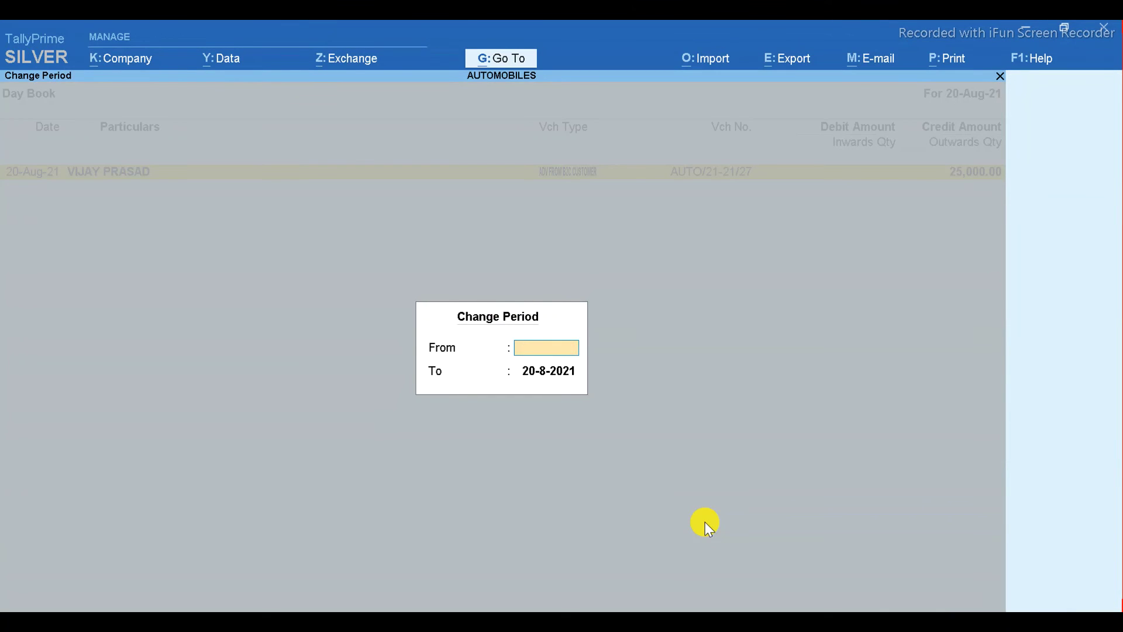
{"action": "type", "text": "1-4-21"}
{"action": "key", "text": "Return"}
{"action": "key", "text": "Return"}
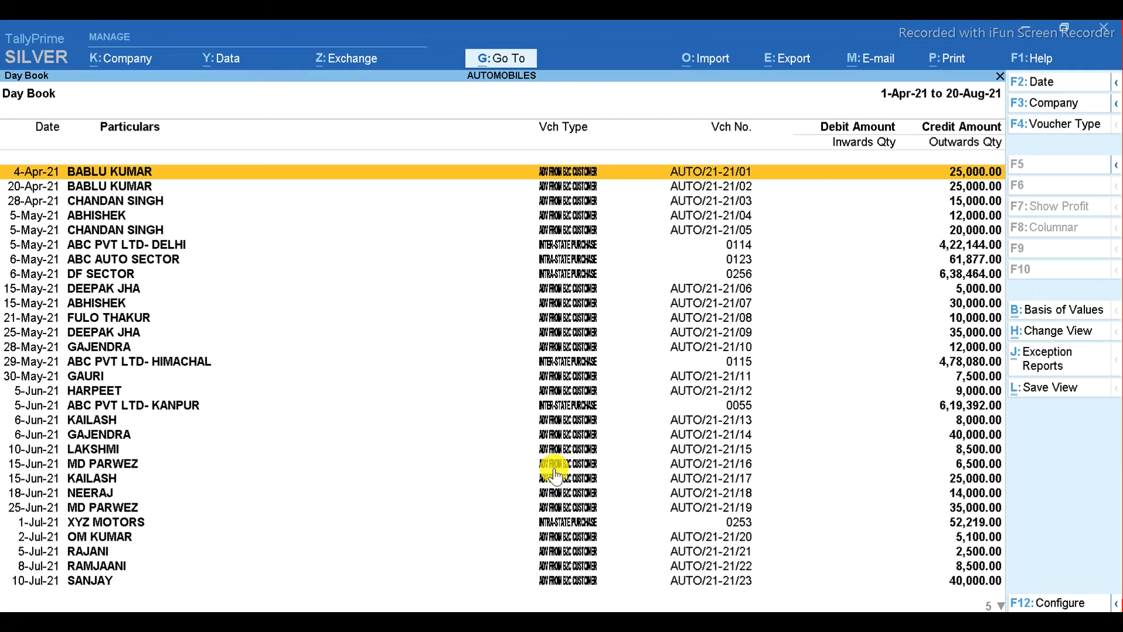
- Apply a Day Book filter: Voucher Type name starting with 'ADV FROM'
{"action": "key", "text": "alt+F12"}
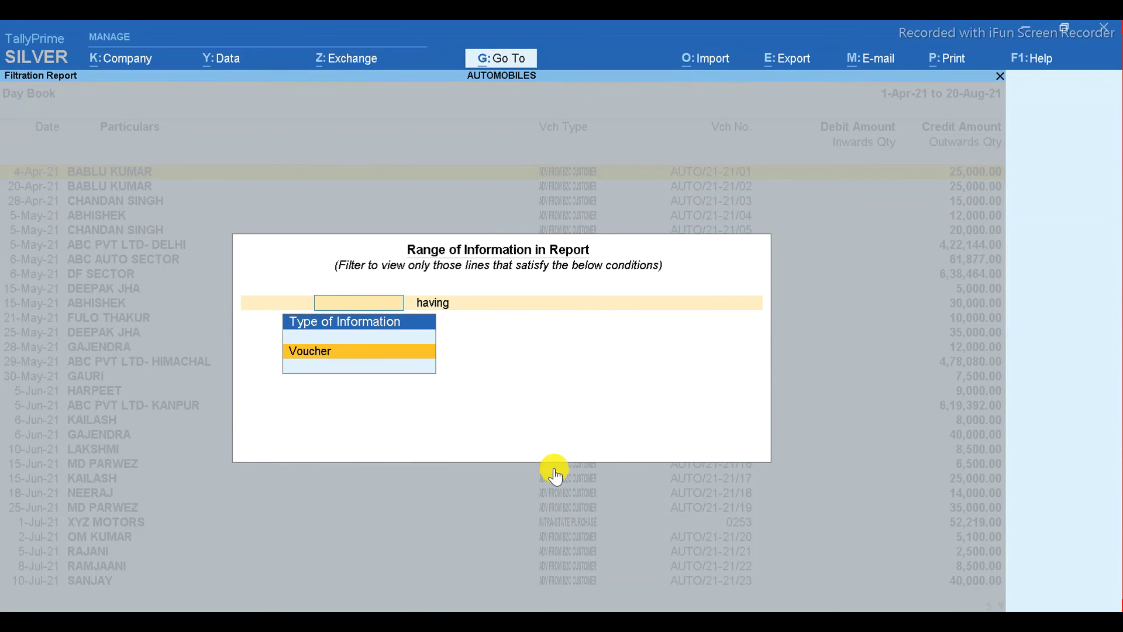
{"action": "key", "text": "Return"}
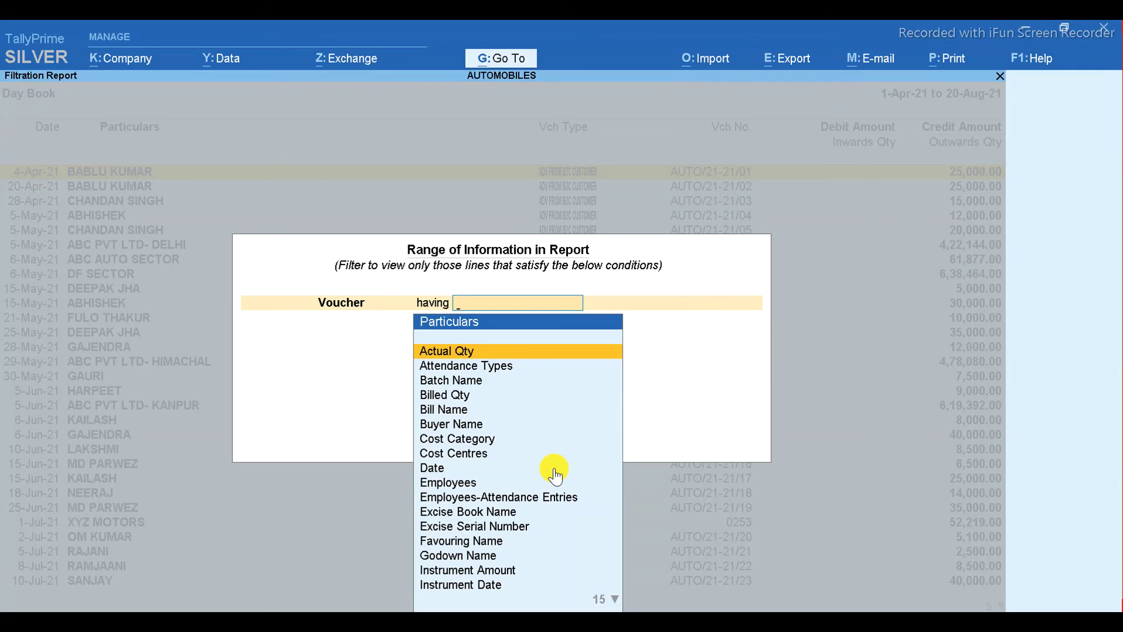
{"action": "key", "text": "Escape"}
{"action": "key", "text": "Return"}
{"action": "type", "text": "V"}
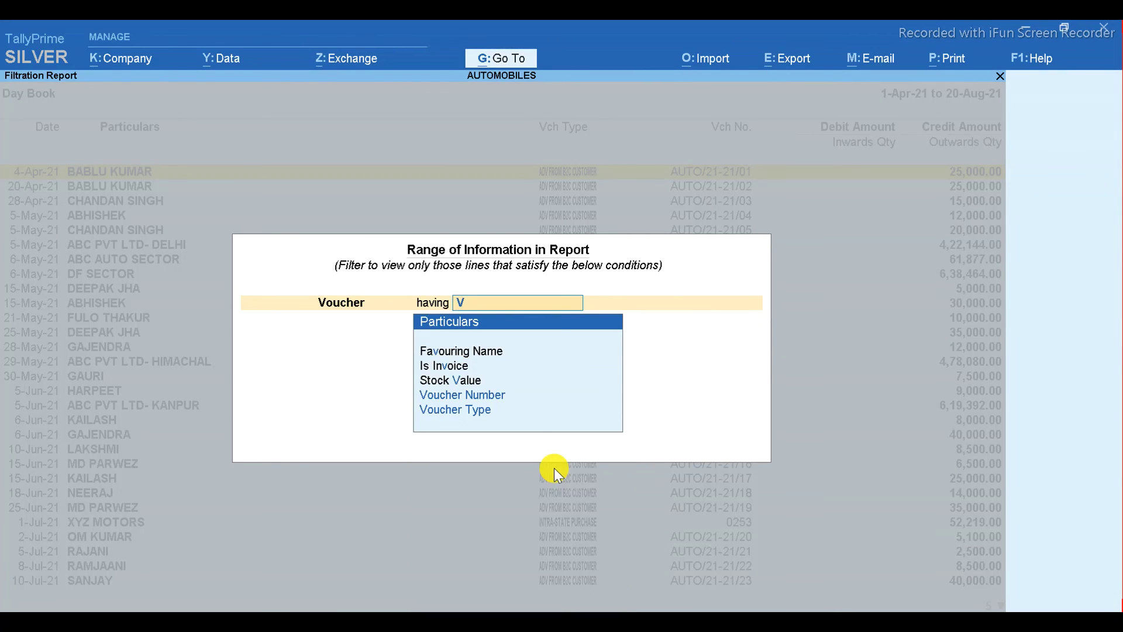
{"action": "key", "text": "Down"}
{"action": "key", "text": "Down"}
{"action": "key", "text": "Return"}
{"action": "key", "text": "Return"}
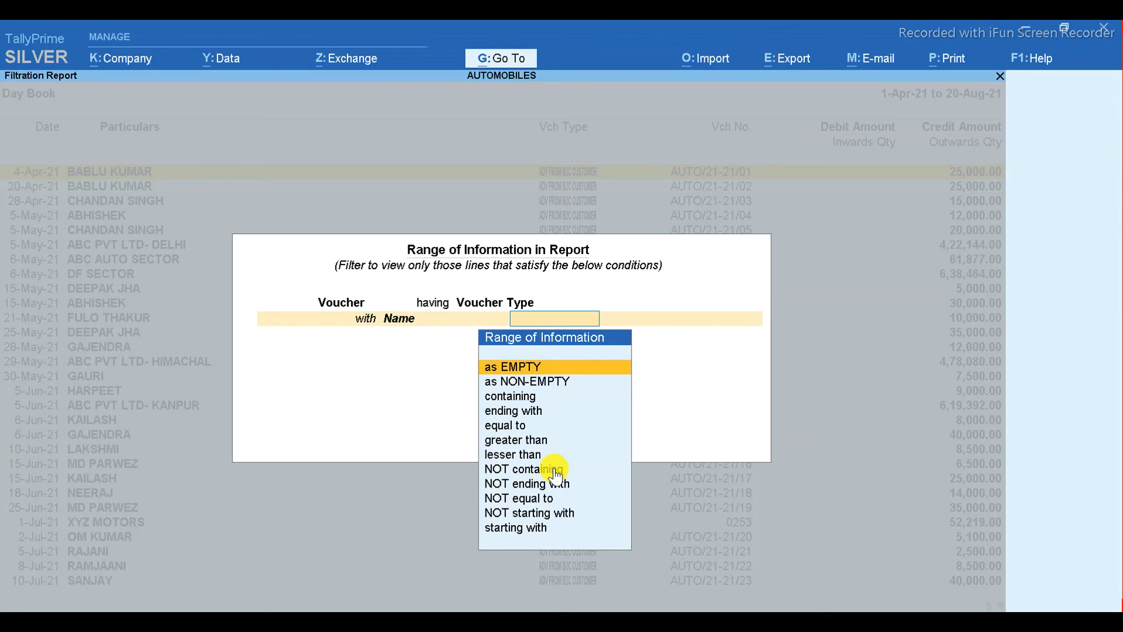
{"action": "type", "text": "s"}
{"action": "key", "text": "Return"}
{"action": "type", "text": "AD"}
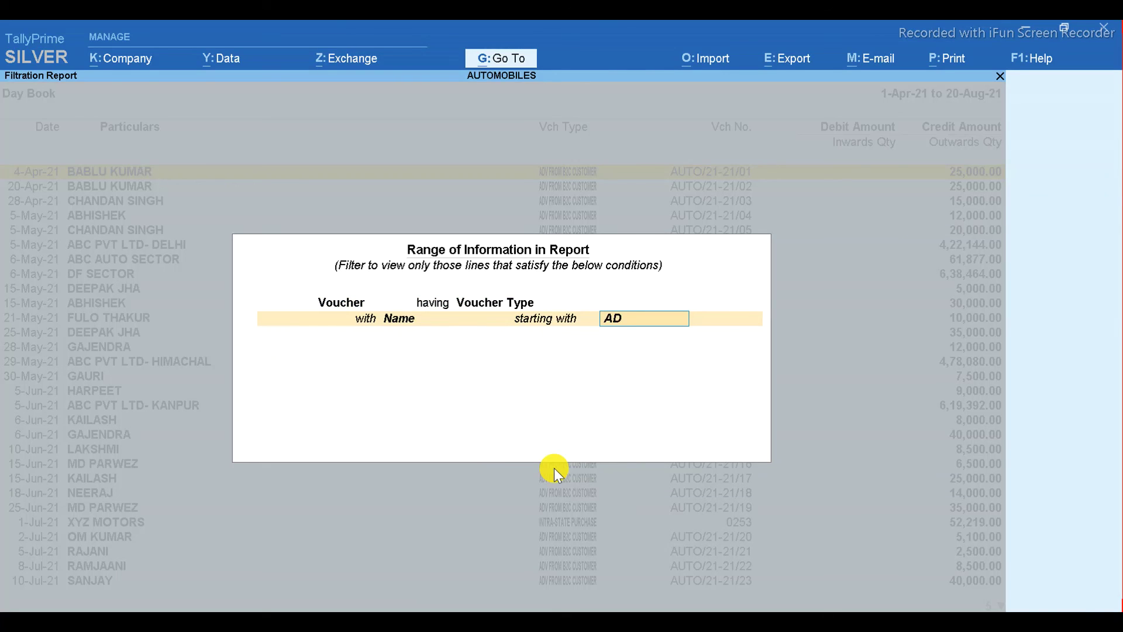
{"action": "type", "text": "V FROM"}
{"action": "key", "text": "Return"}
{"action": "key", "text": "Return"}
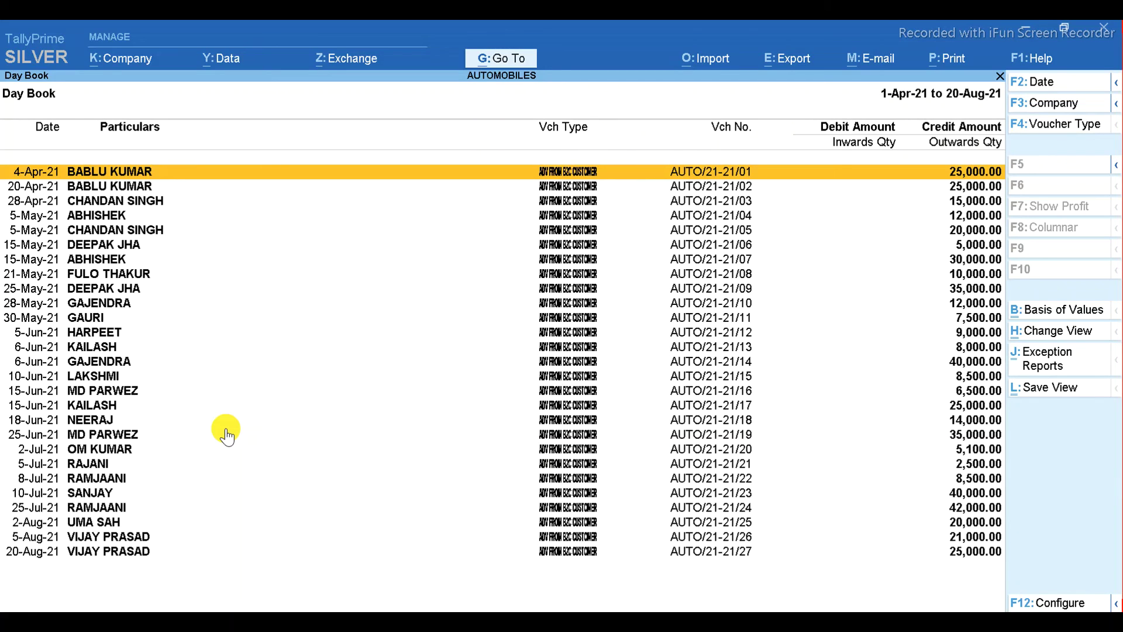
- Close the Day Book, switch to Excel and show the B2C SALE sheet from the top
{"action": "key", "text": "Escape"}
{"action": "key", "text": "Escape"}
{"action": "key", "text": "Escape"}
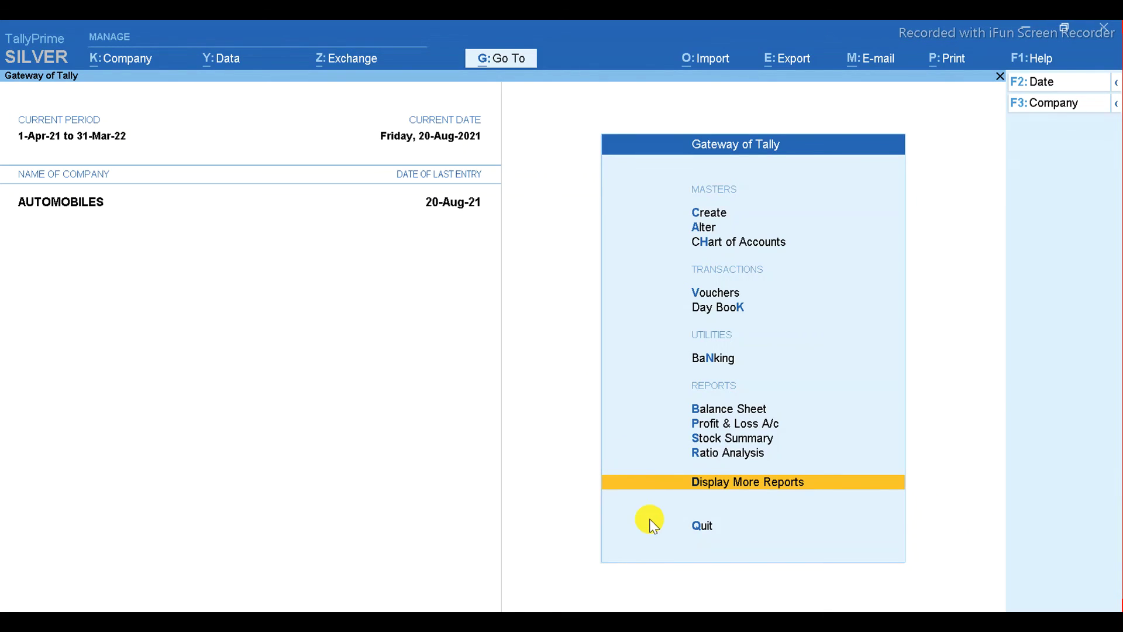
{"action": "key", "text": "Return"}
{"action": "key", "text": "alt+Tab"}
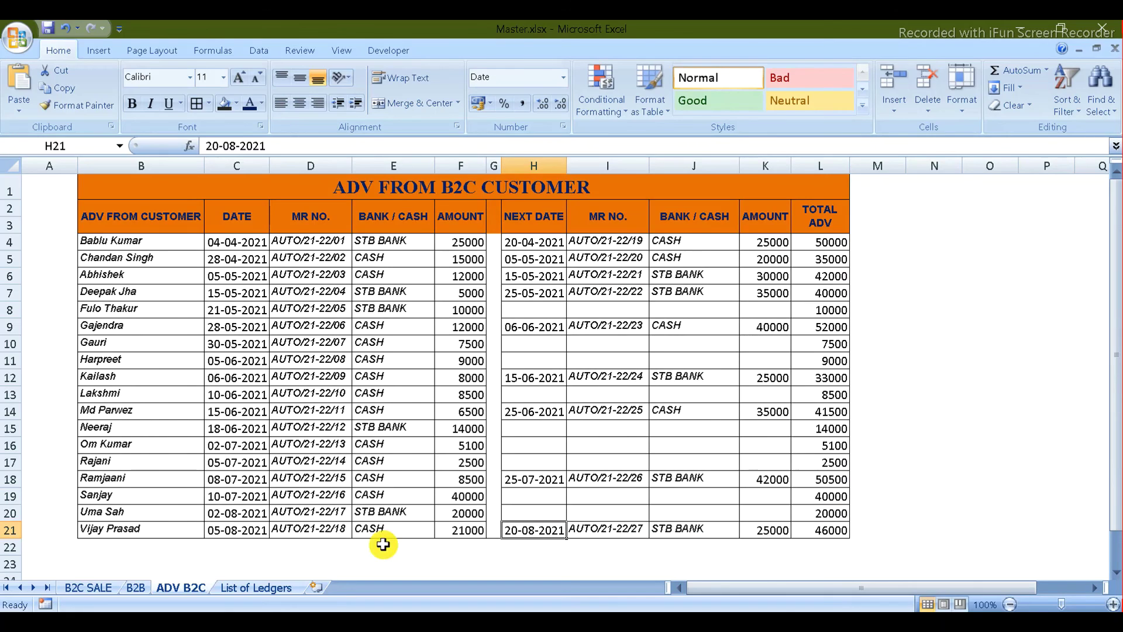
{"action": "left_click", "coordinate": [85, 588]}
{"action": "left_click", "coordinate": [634, 318]}
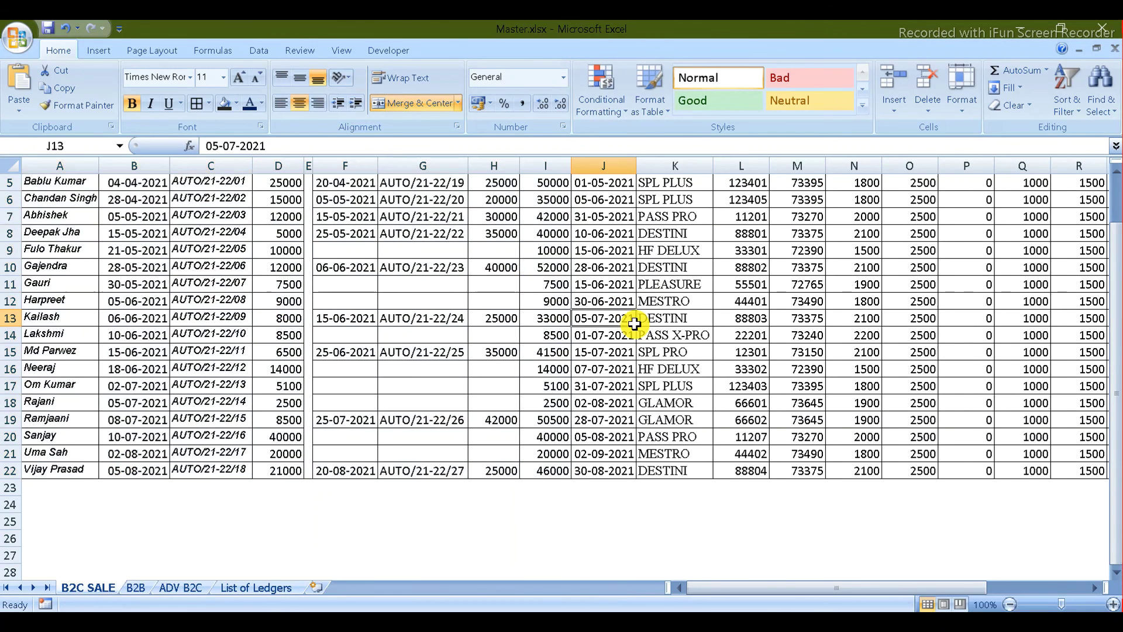
{"action": "scroll", "coordinate": [1105, 175], "scroll_direction": "up", "scroll_amount": 2}
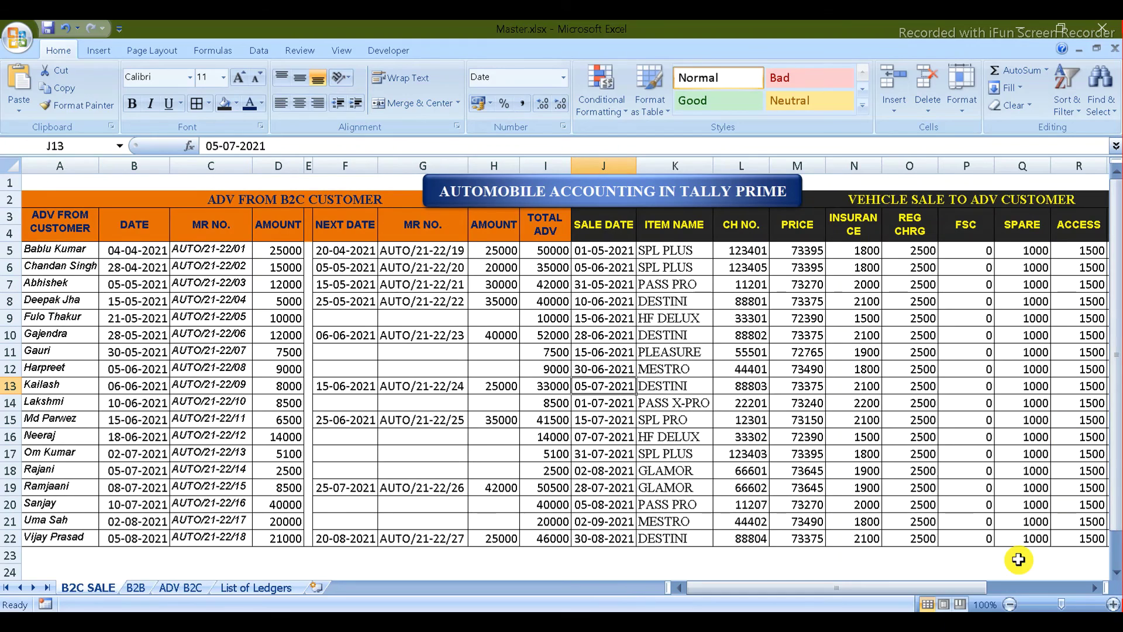